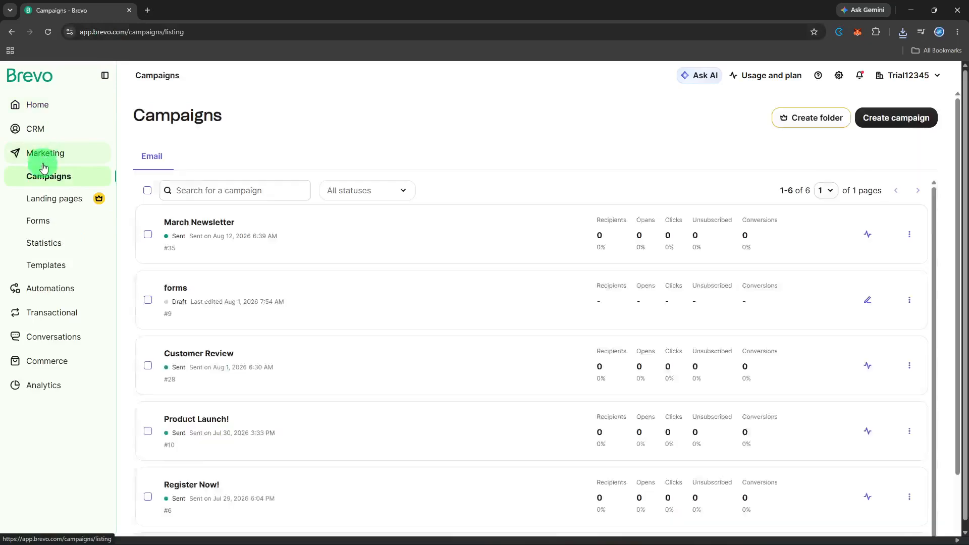
Go to Marketing > Campaigns to list the existing email campaigns.
click(44, 177)
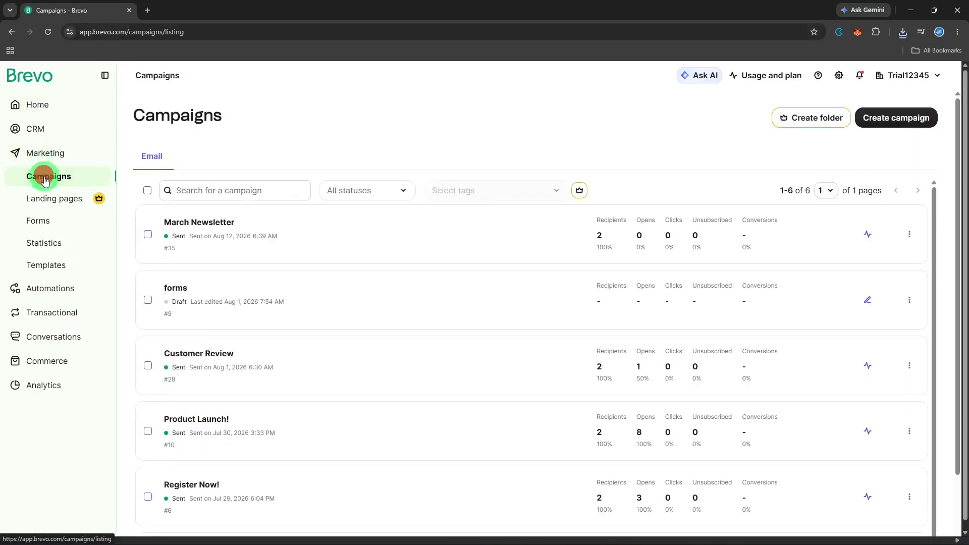
Create a regular email campaign named 'Newsletter June 2026'.
click(887, 120)
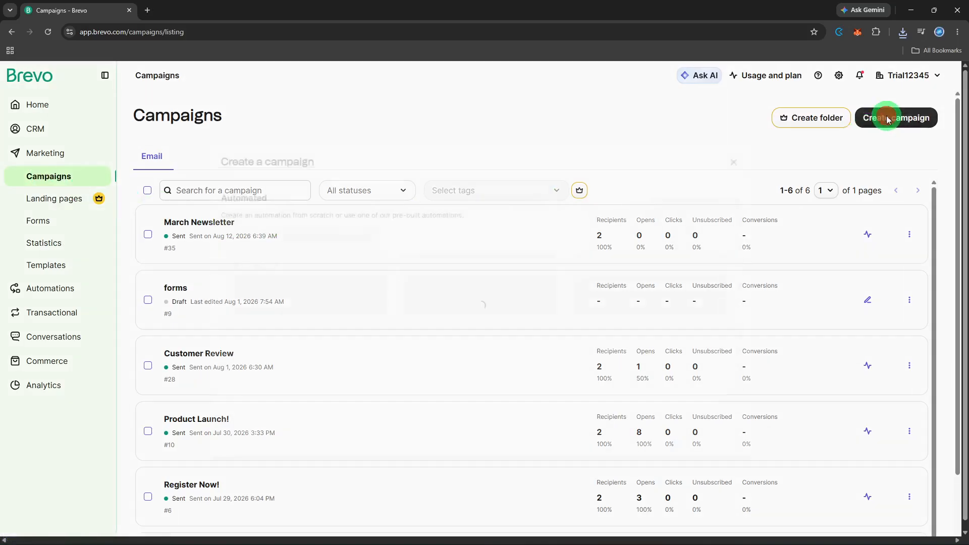
click(218, 248)
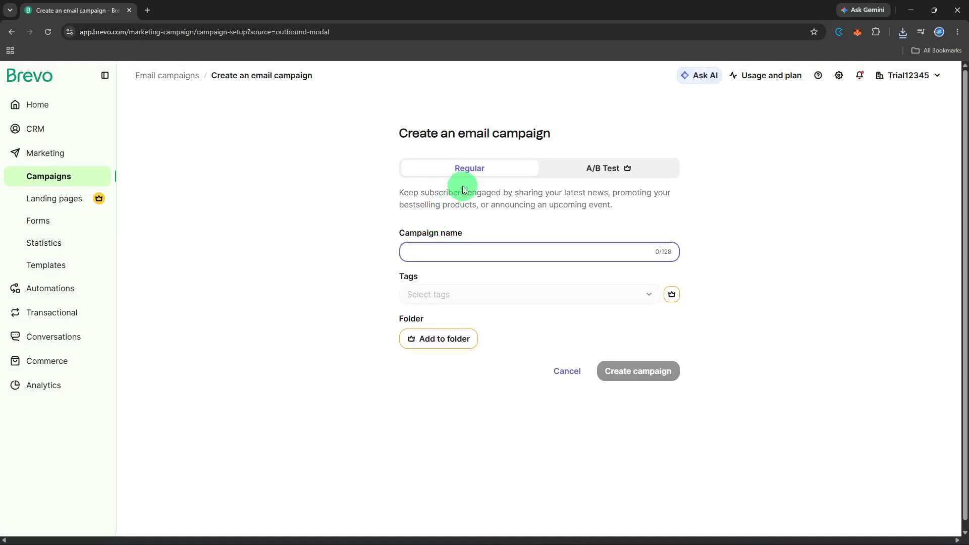
click(471, 175)
click(467, 244)
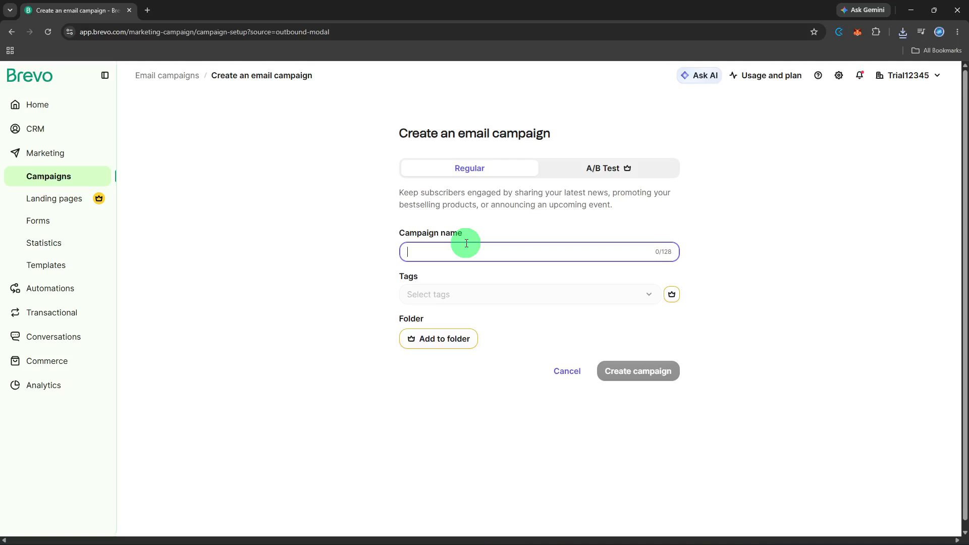
text(N)
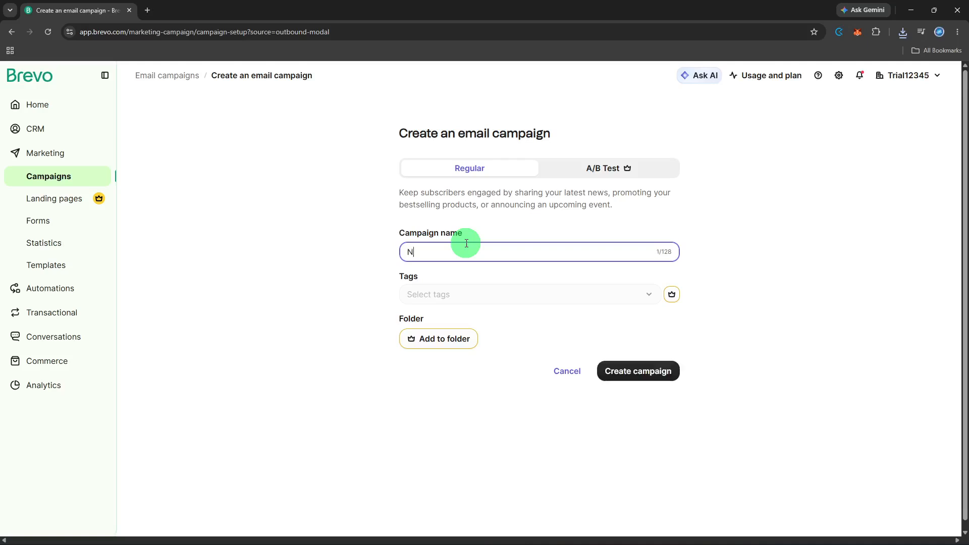
text(ewsletter June 2026)
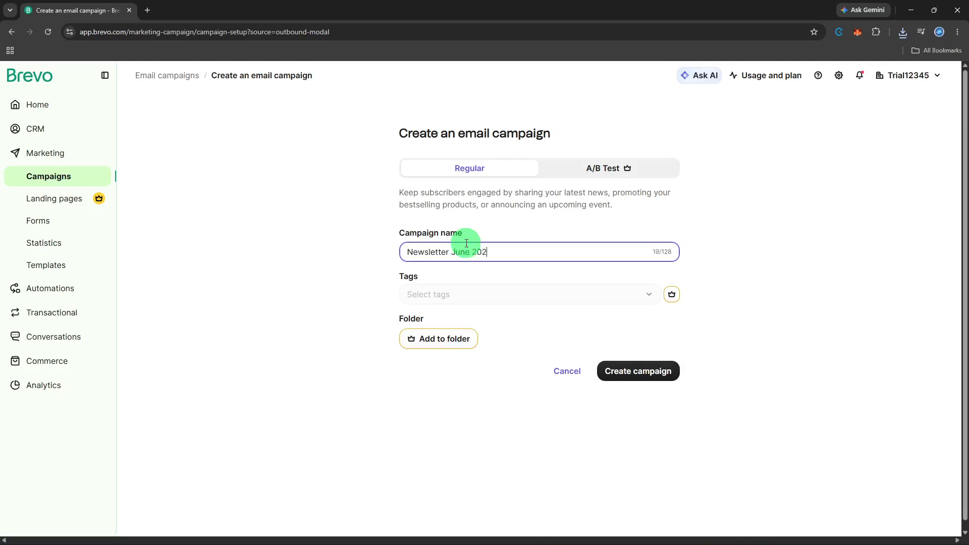
click(667, 372)
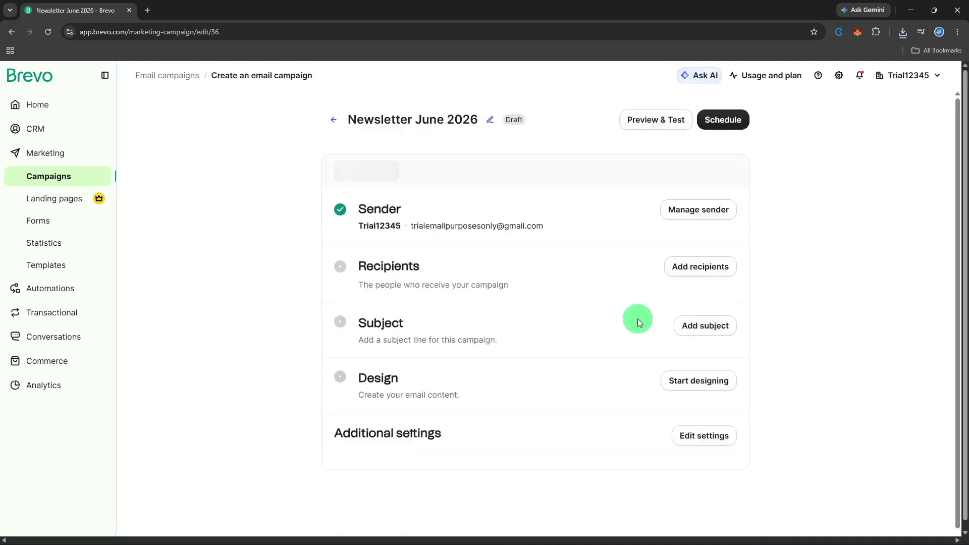
Change the campaign's sender name to 'Trial Test' and save it.
click(682, 211)
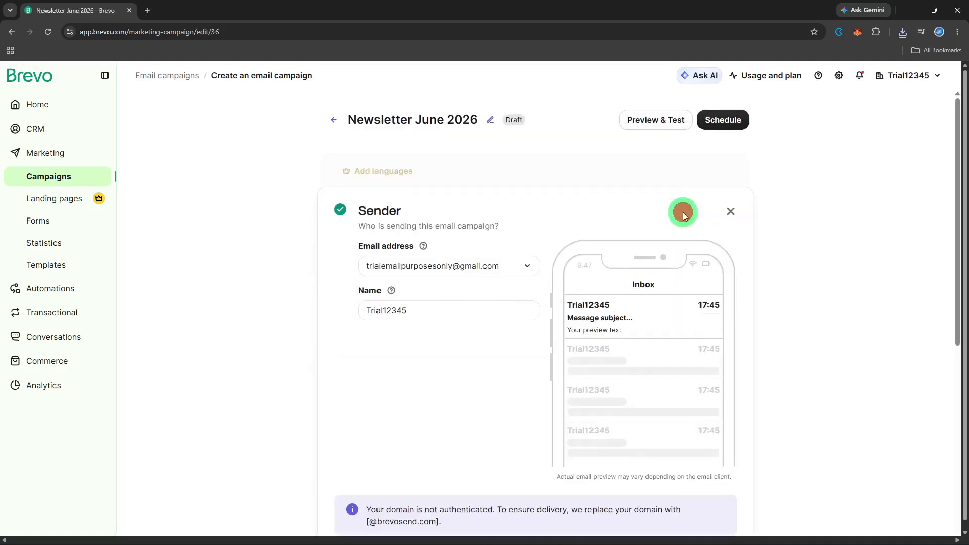
click(494, 305)
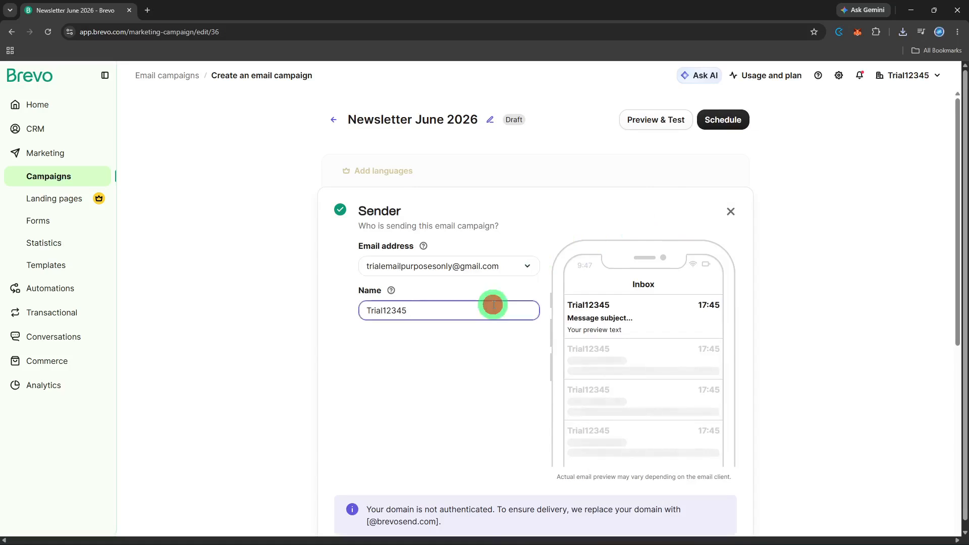
key(BackSpace)
key(BackSpace)
key(BackSpace)
key(BackSpace)
key(BackSpace)
text(Tes)
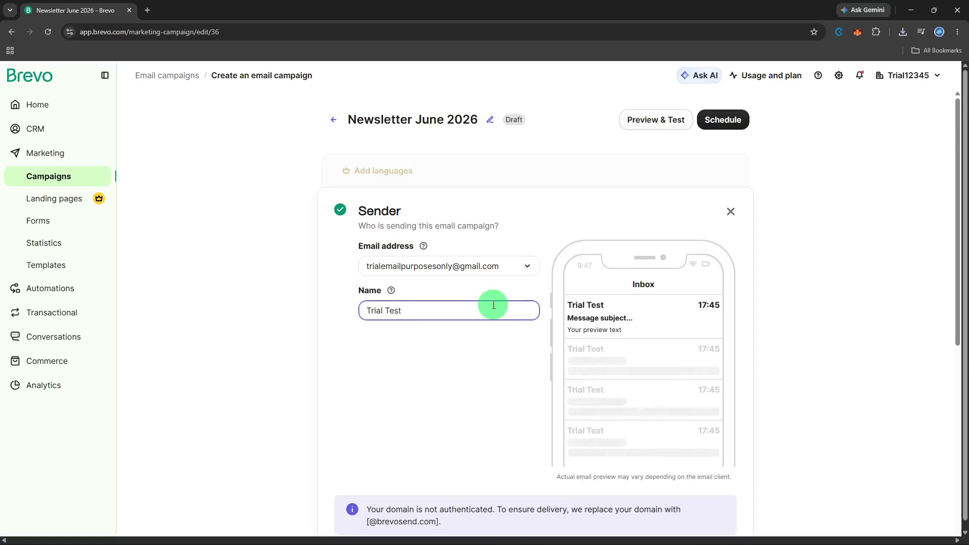
text(t)
click(514, 377)
scroll(514, 377, down, 3)
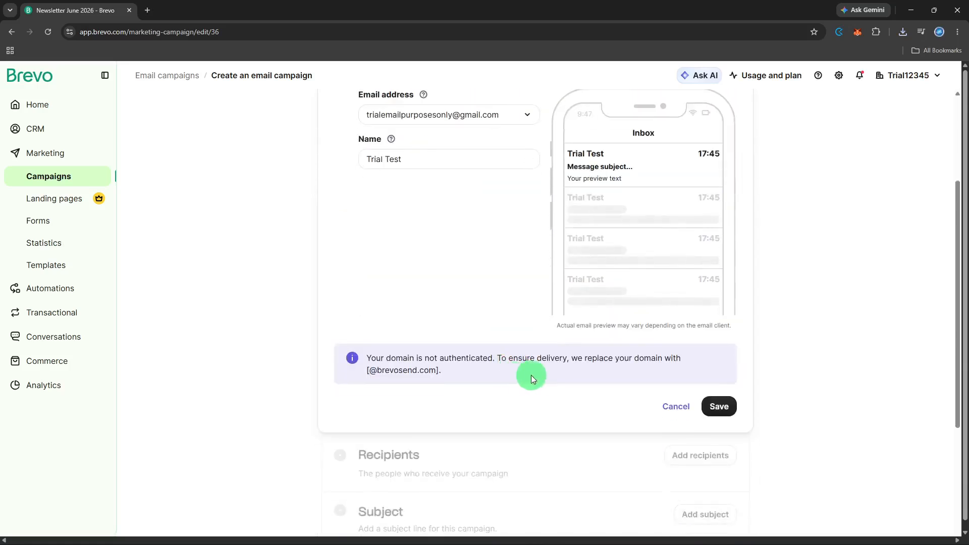
click(713, 402)
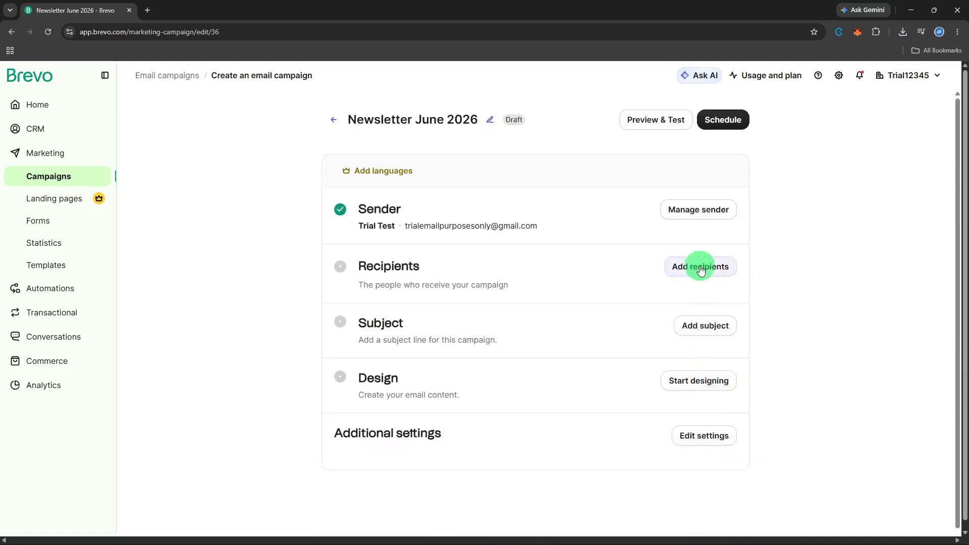
Set the campaign's recipients to Your first list #2.
click(697, 267)
click(527, 334)
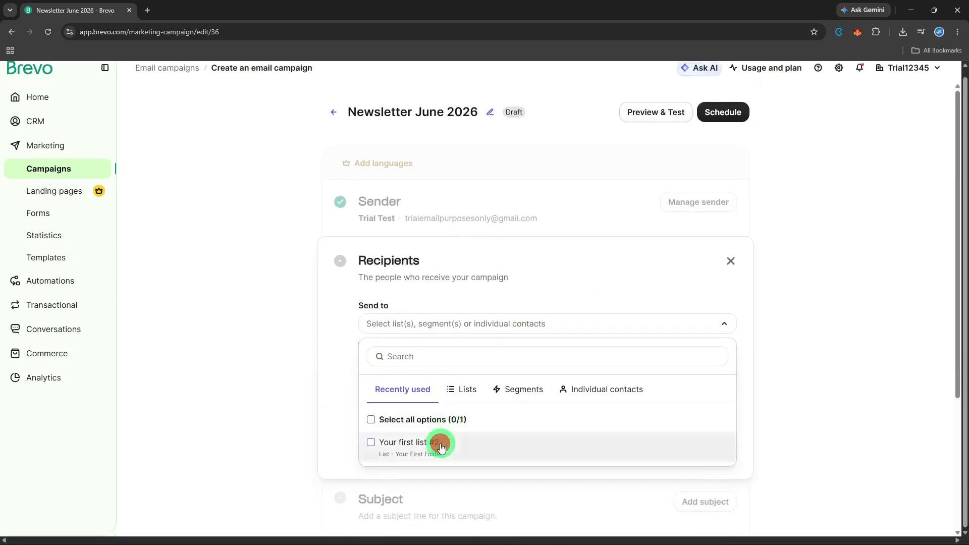
click(445, 442)
click(622, 293)
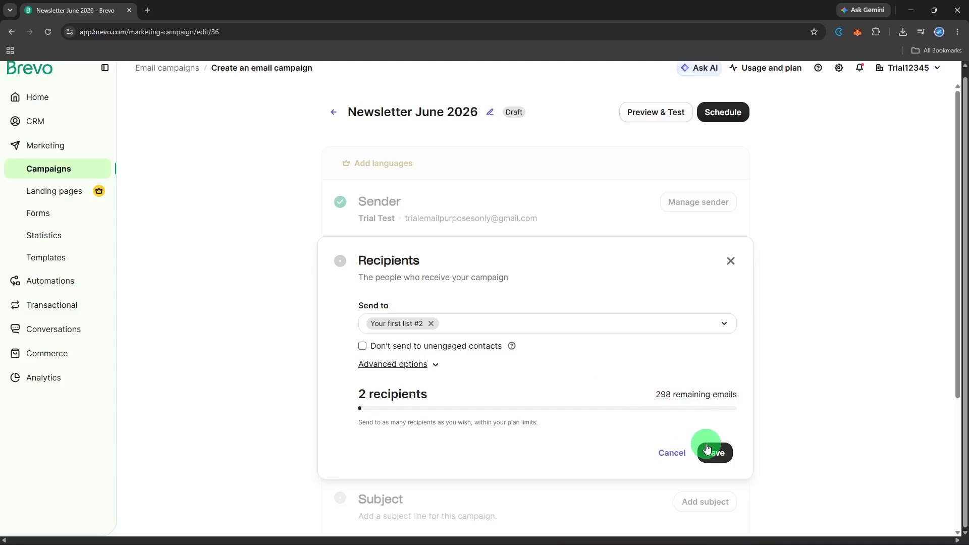
Exclude both marketing_automation lists (identified_contacts #5, Subscription #9) and save the recipients.
click(395, 366)
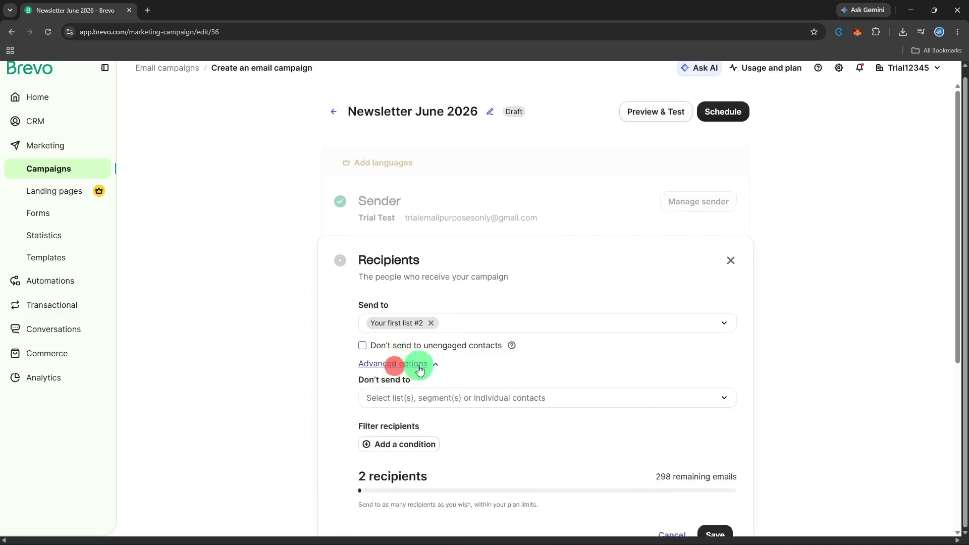
scroll(461, 325, down, 2)
click(507, 296)
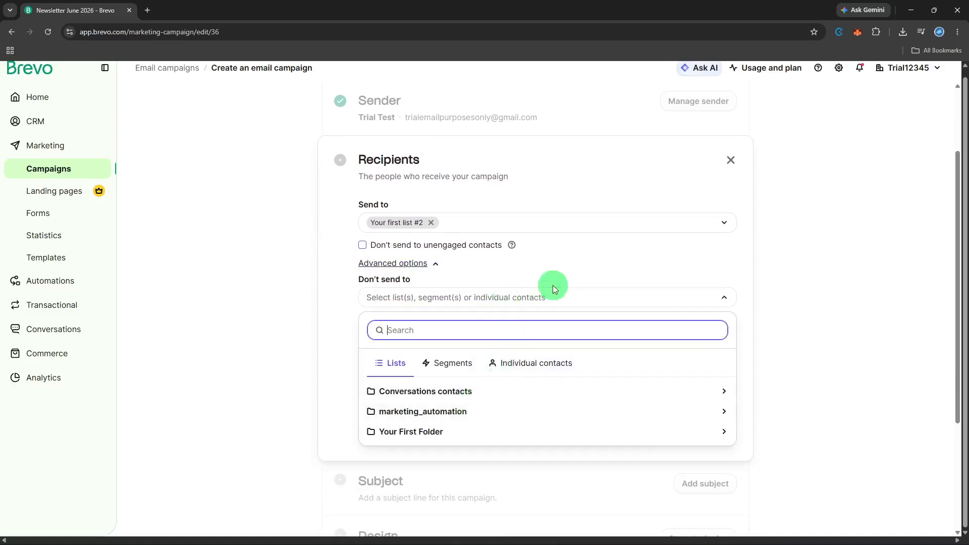
click(573, 263)
click(529, 297)
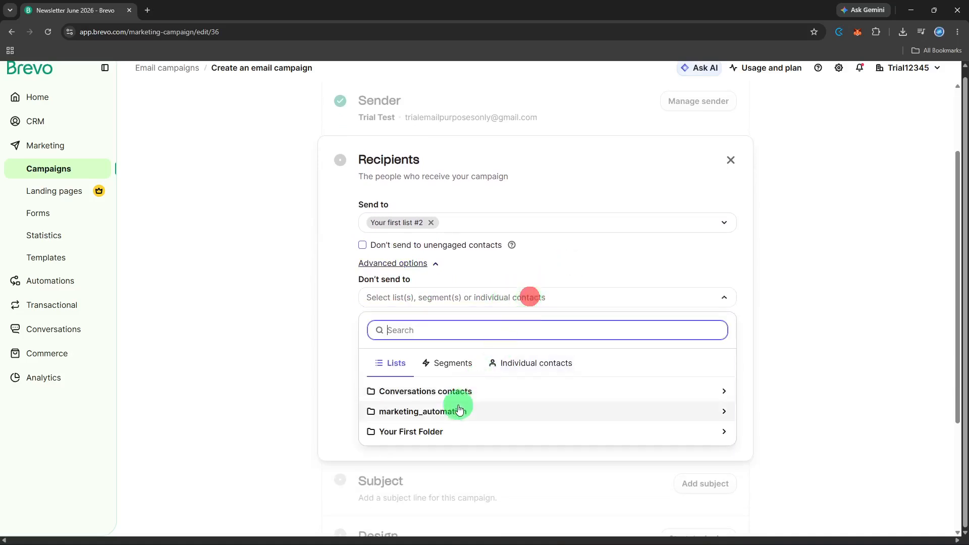
click(447, 417)
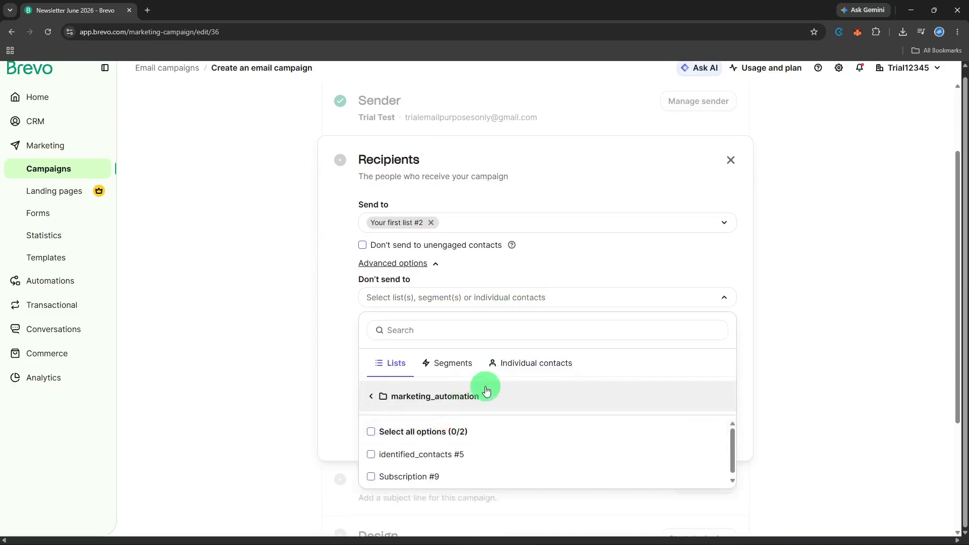
click(463, 430)
click(593, 263)
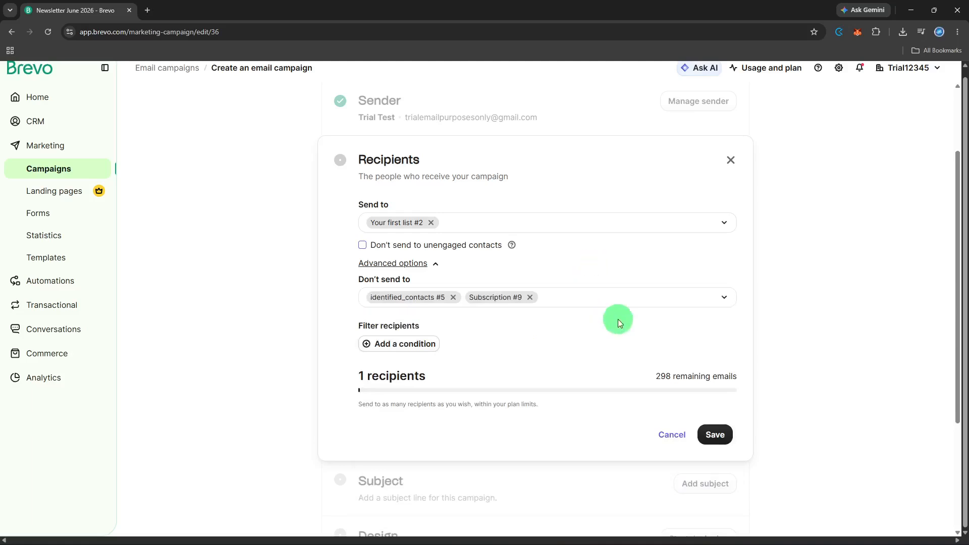
click(714, 435)
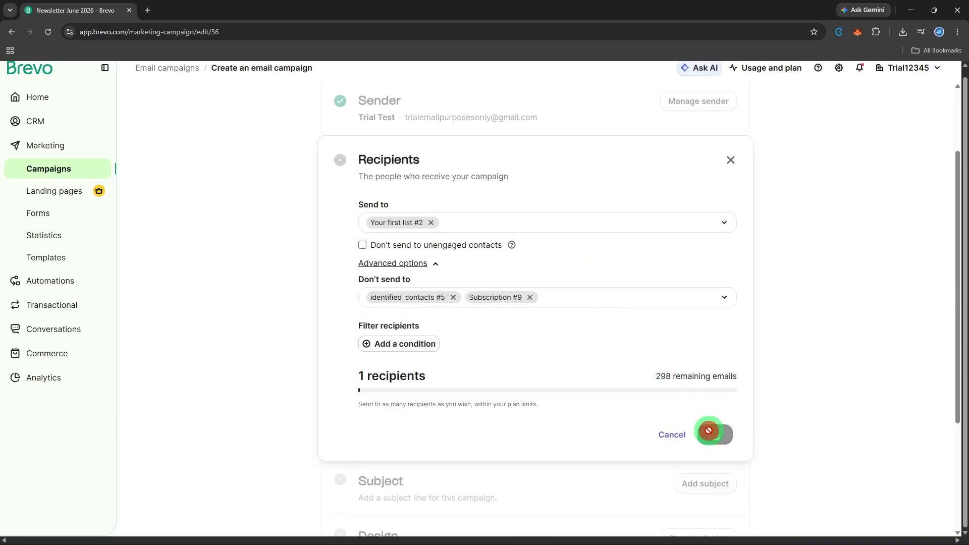
Enter the subject line 'Monthly update is here!'.
click(707, 318)
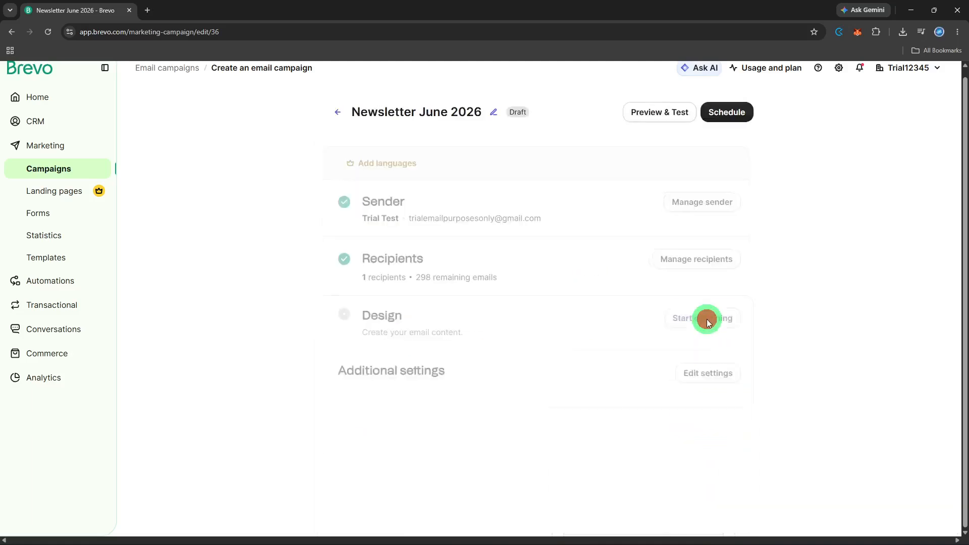
click(504, 401)
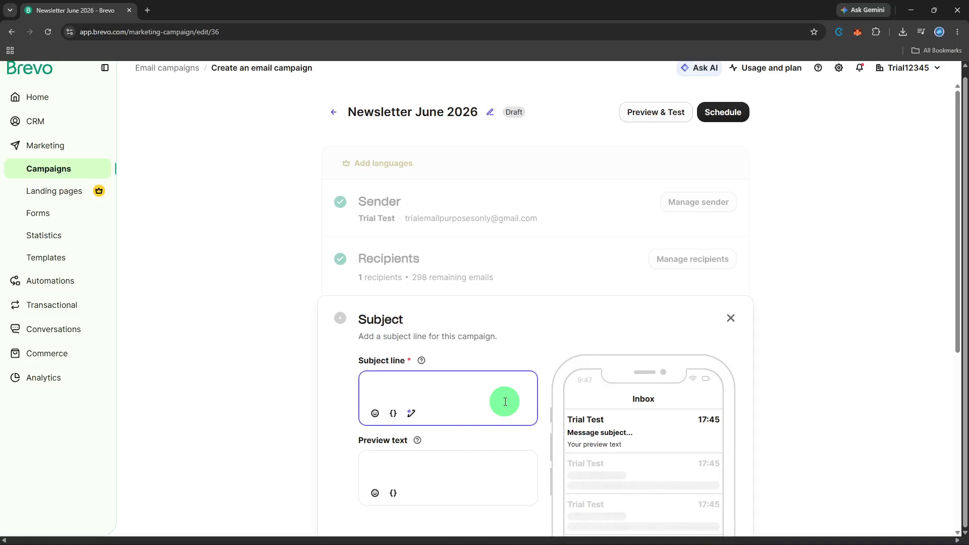
text(Monthly update is here!)
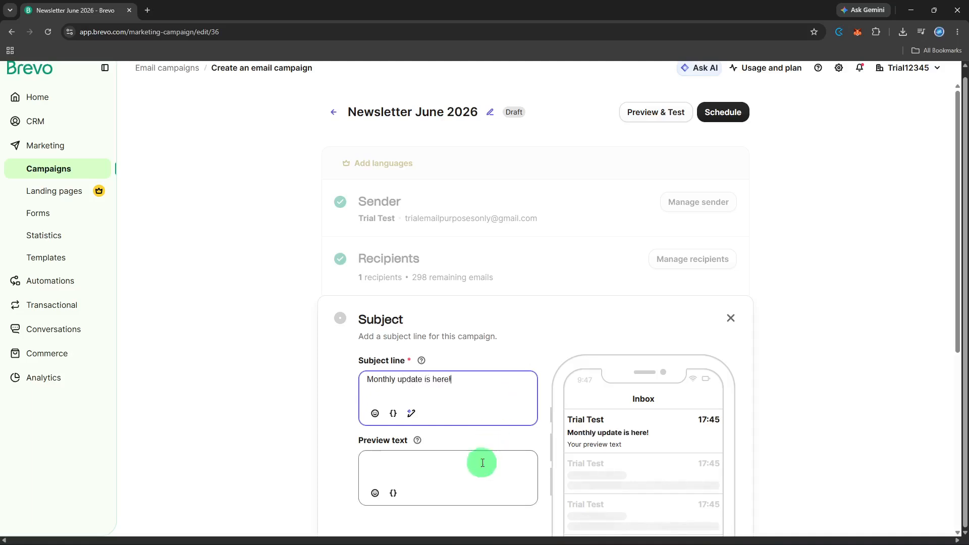
Set the preview text to 'Top stories, FIRSTNAME' using the first-name variable, and save.
click(481, 465)
text(T)
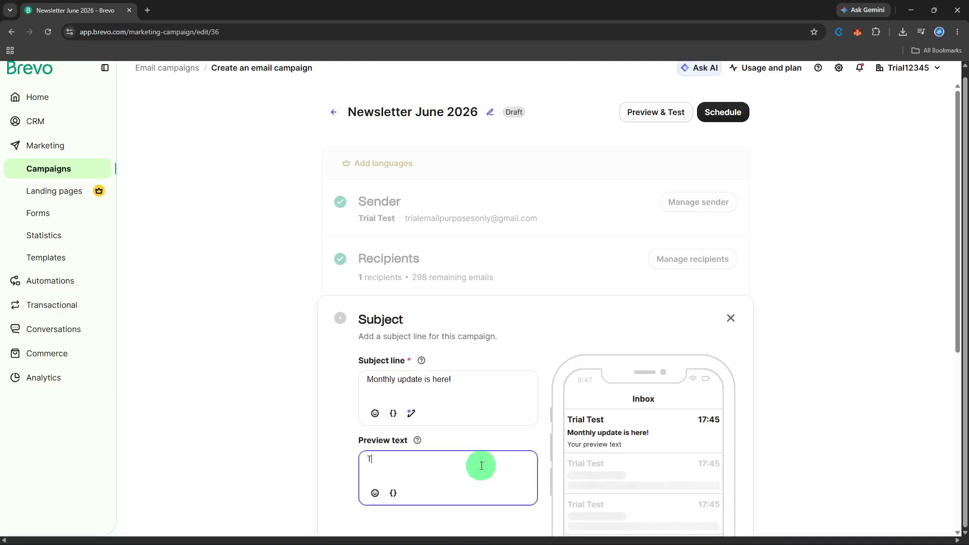
text(iop stories)
scroll(481, 465, down, 3)
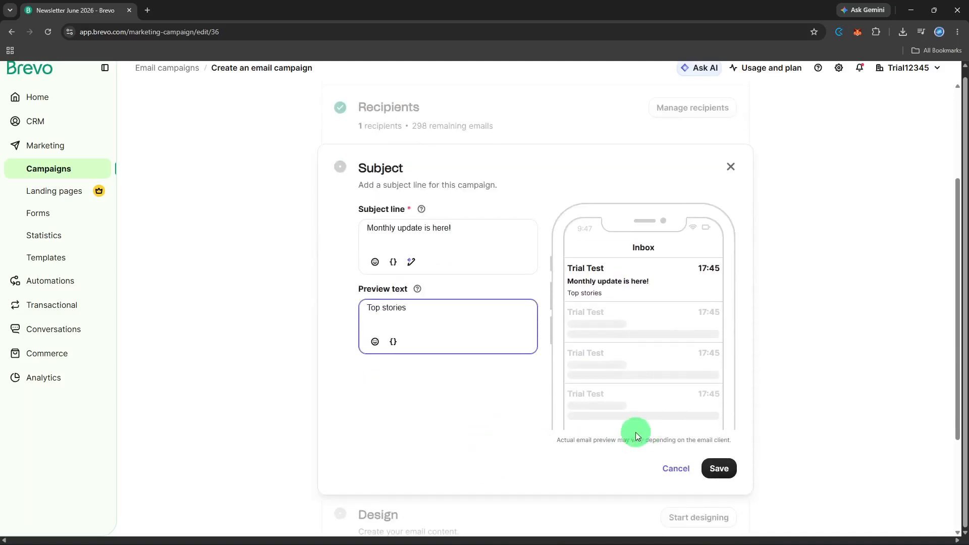
click(396, 350)
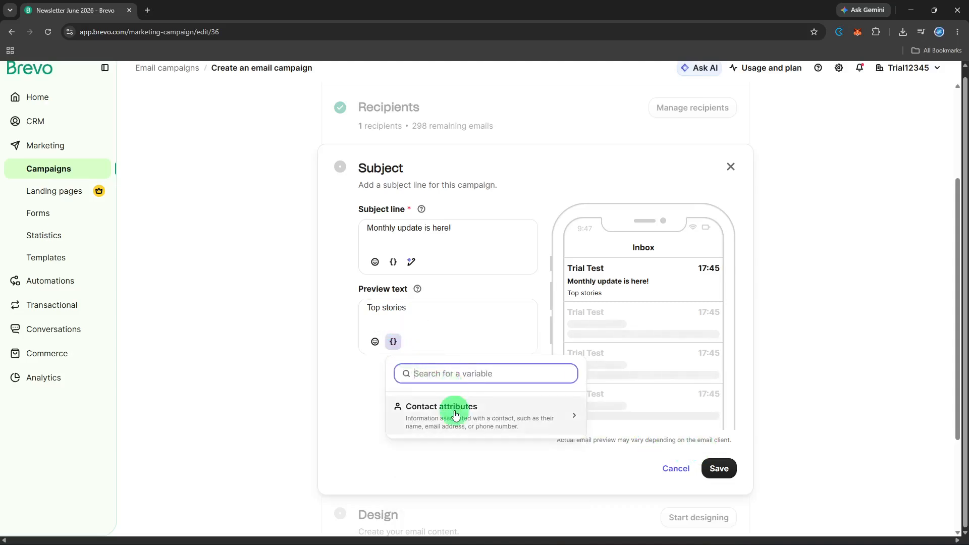
click(456, 414)
scroll(461, 442, down, 2)
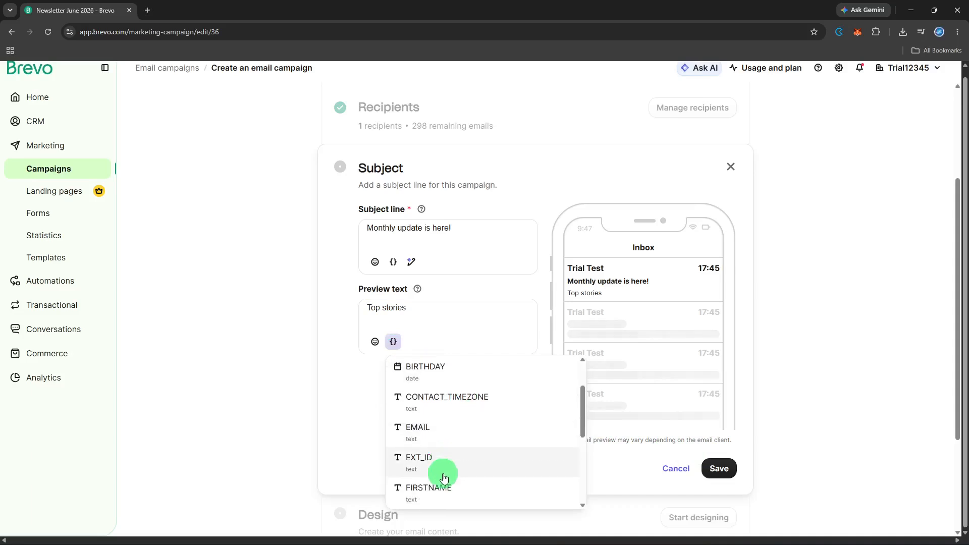
scroll(444, 478, down, 1)
click(445, 457)
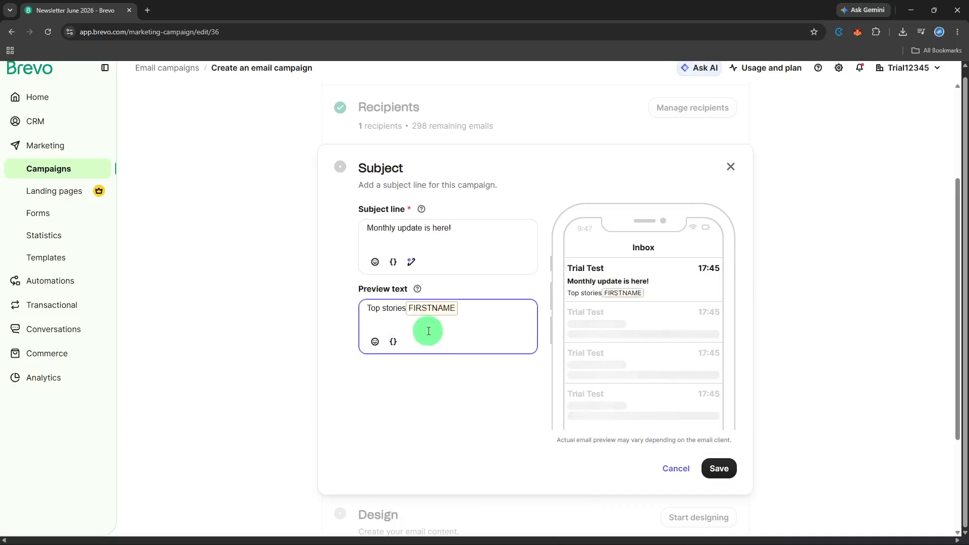
click(405, 313)
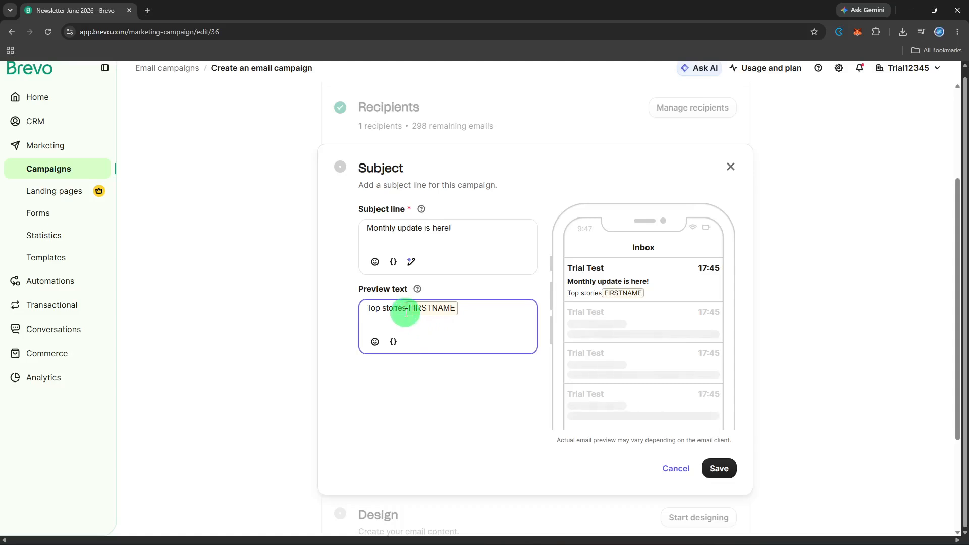
key(BackSpace)
text(.)
key(BackSpace)
text(,)
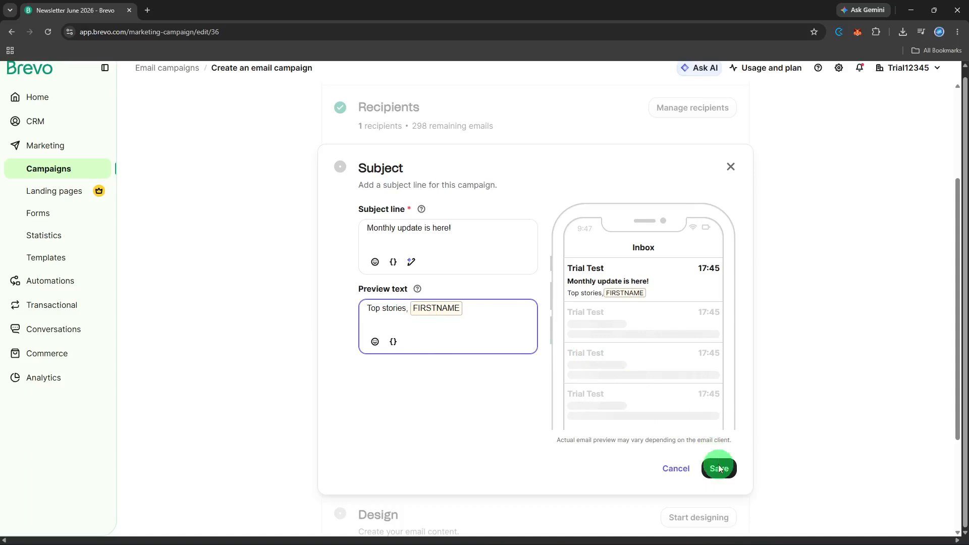
click(719, 468)
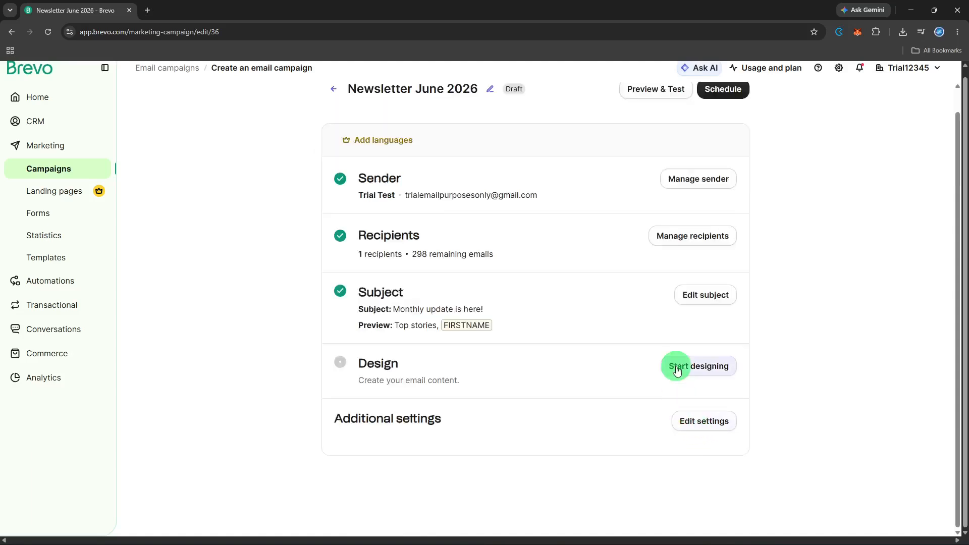
Start a blank drag-and-drop design with a text block reading 'Hello from our team!'.
click(677, 368)
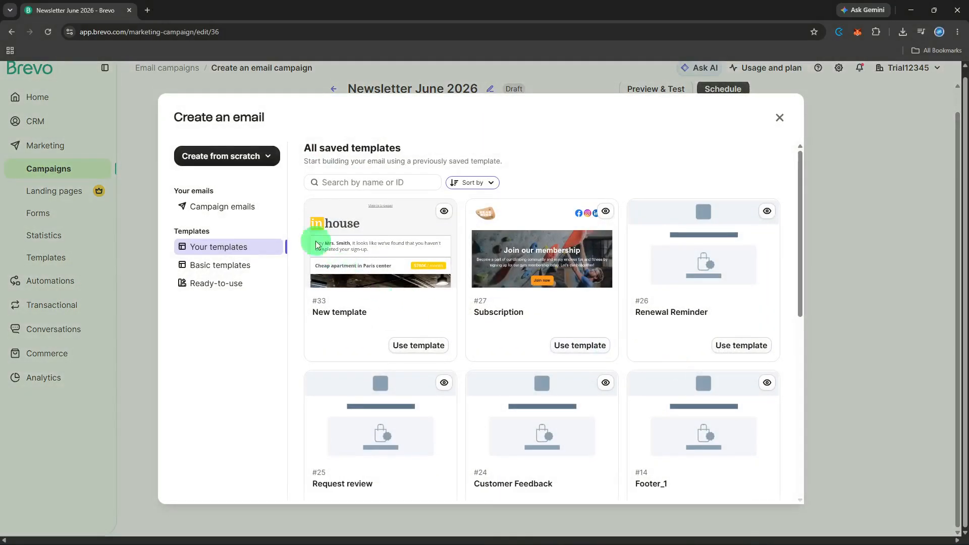
click(255, 164)
click(245, 189)
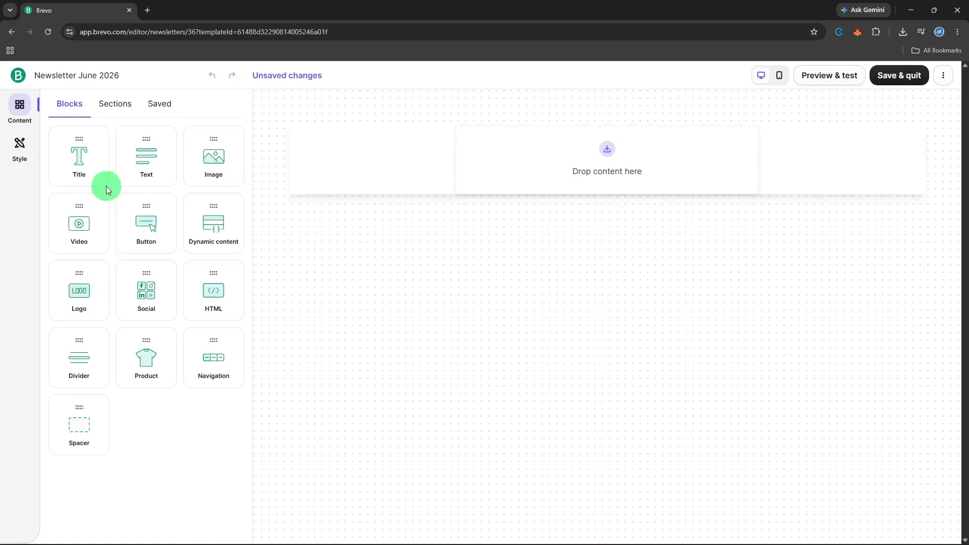
drag(130, 173, 547, 165)
click(545, 165)
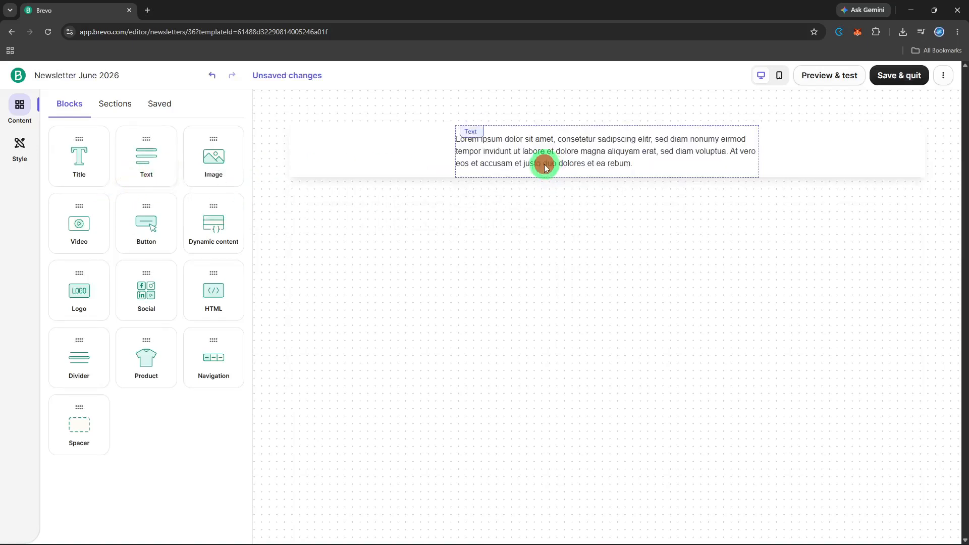
key(BackSpace)
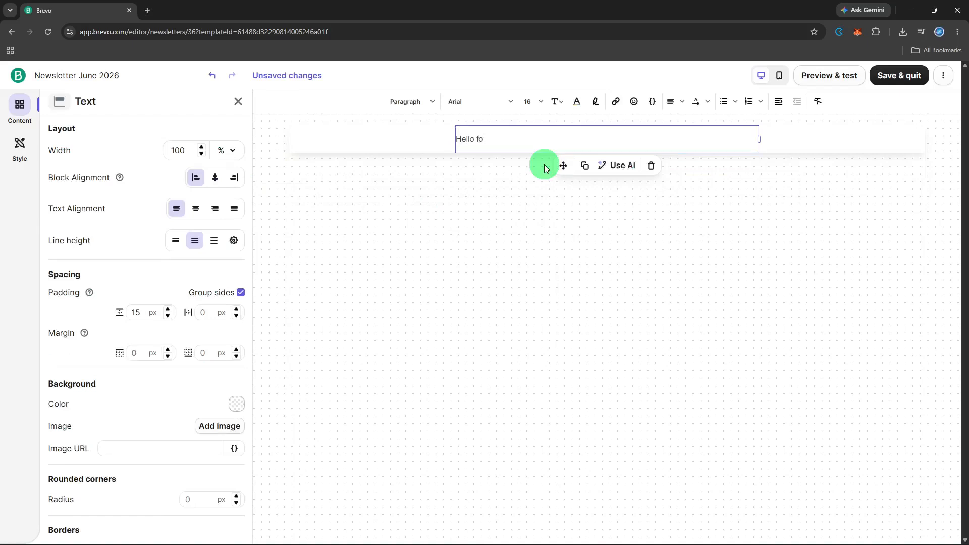
text(Hello from our team!)
click(498, 201)
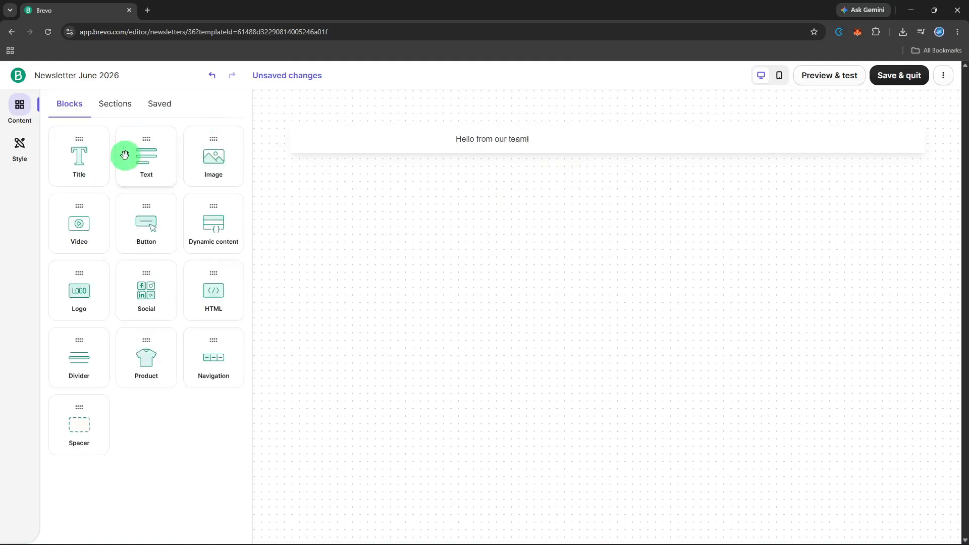
Add a second text block reading 'Newsletter is here :)'.
drag(126, 156, 537, 152)
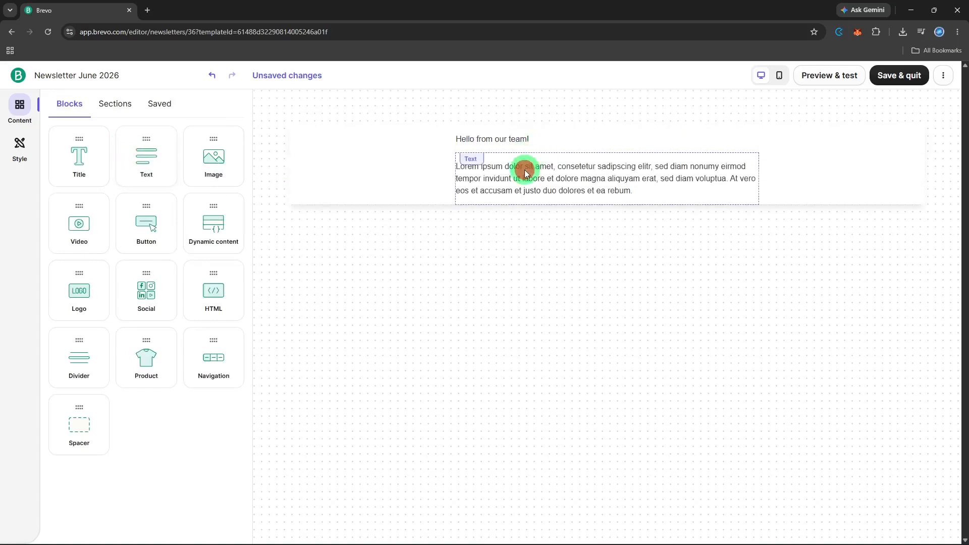
triple_click(525, 171)
key(BackSpace)
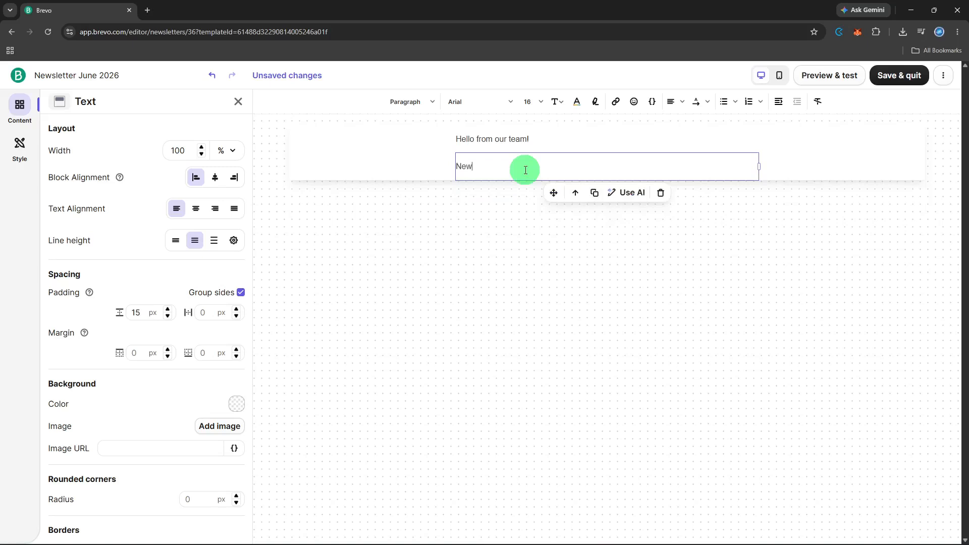
text(Newsletter is here :))
click(504, 223)
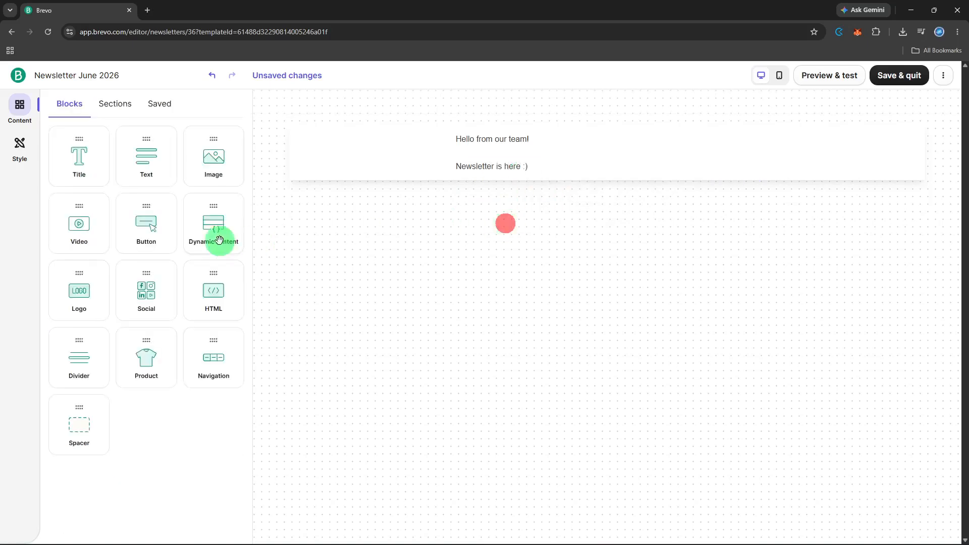
Add an empty image block below the two text lines.
drag(204, 167, 563, 172)
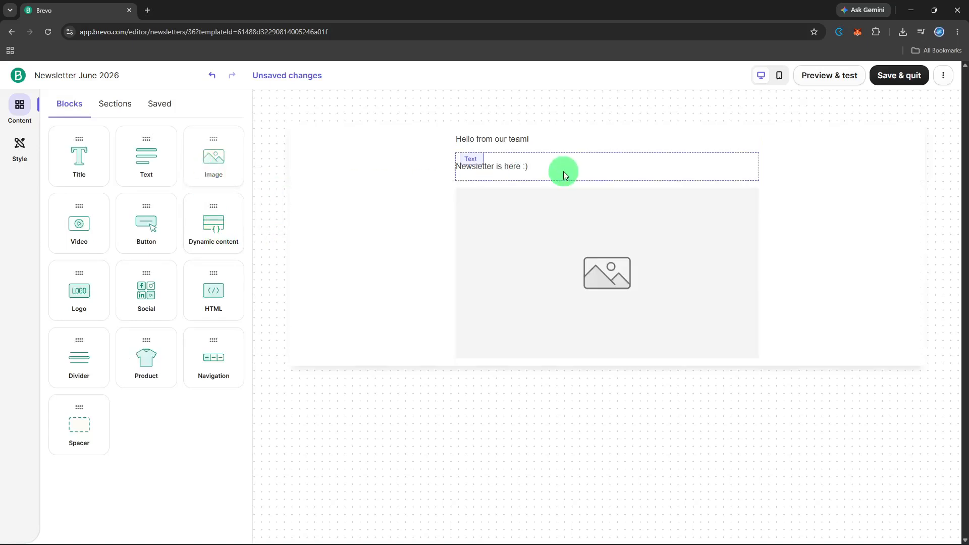
click(497, 255)
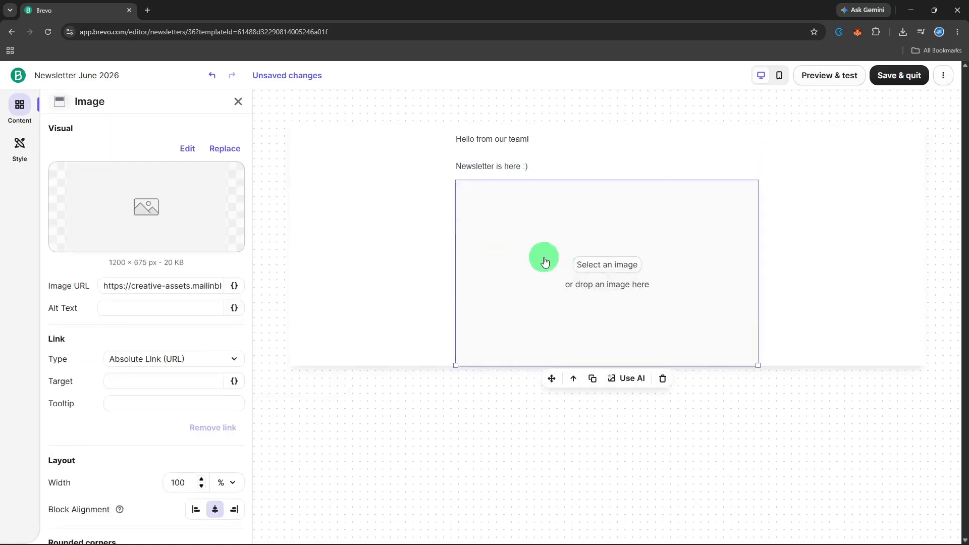
click(362, 288)
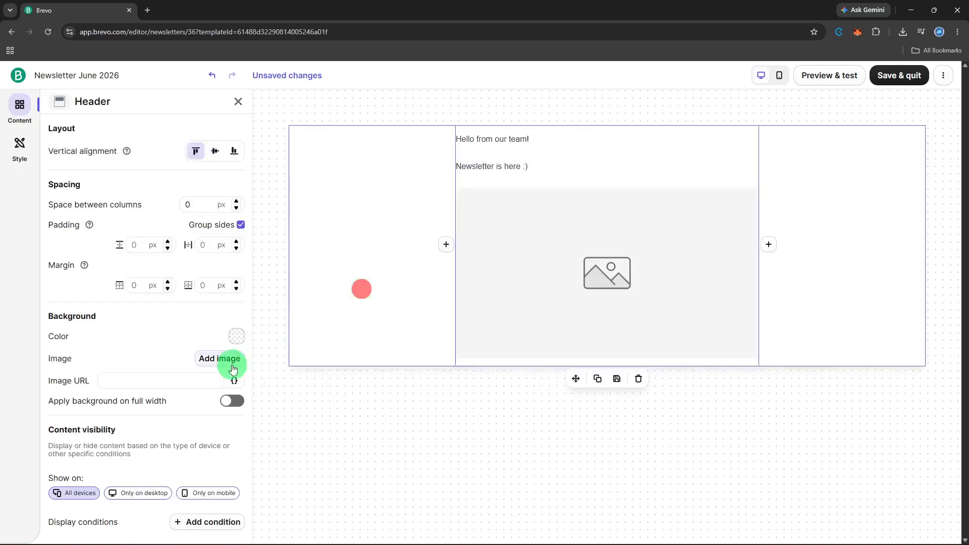
click(282, 297)
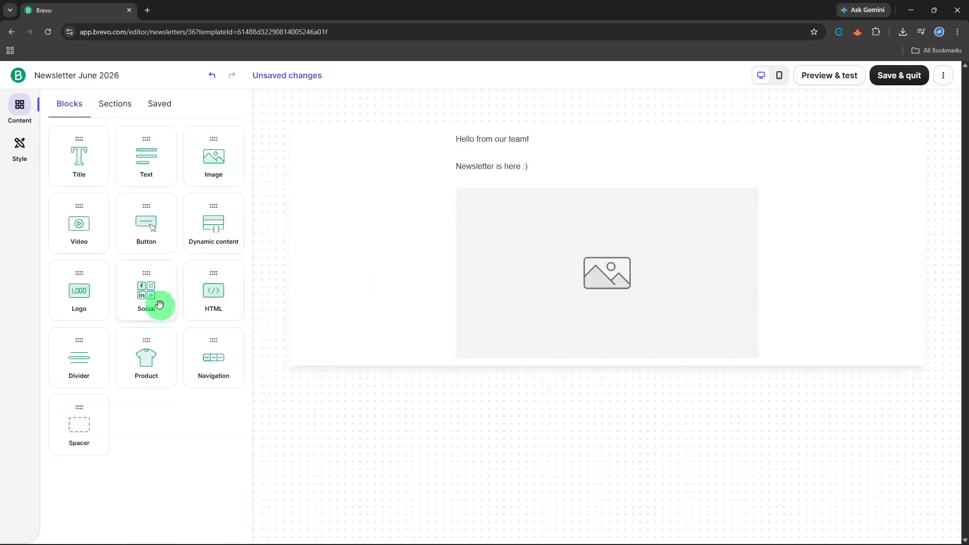
Add a button block below the image and relabel it 'Shopping Sale'.
drag(141, 233, 554, 354)
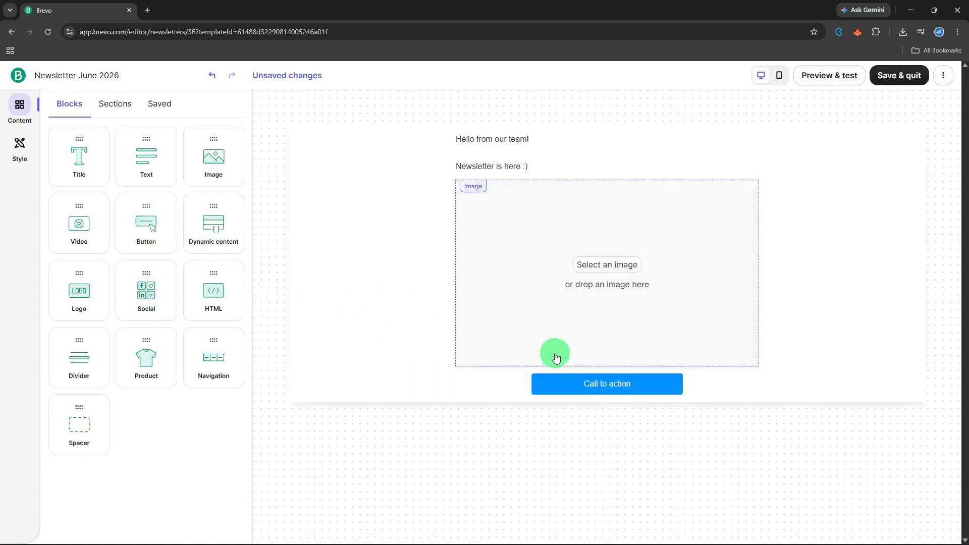
click(562, 386)
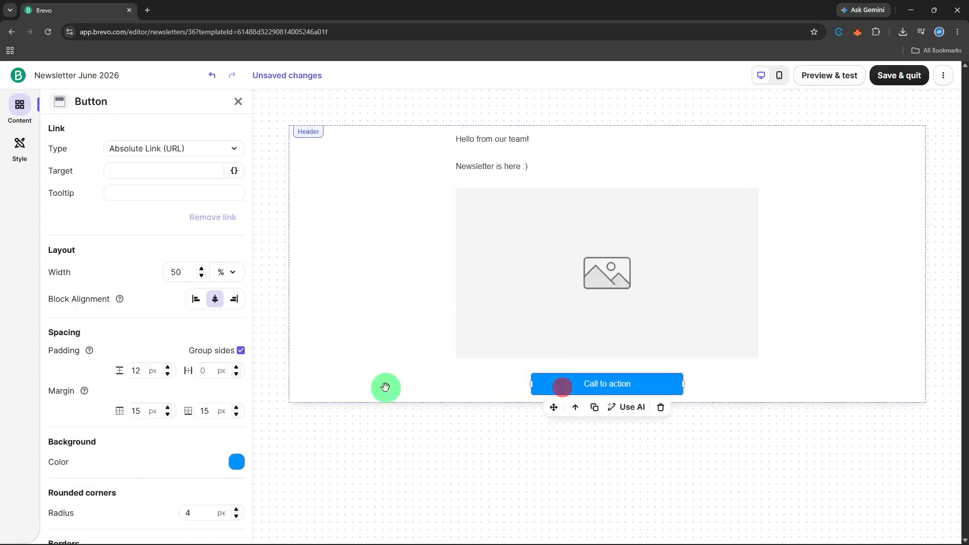
click(632, 384)
triple_click(632, 384)
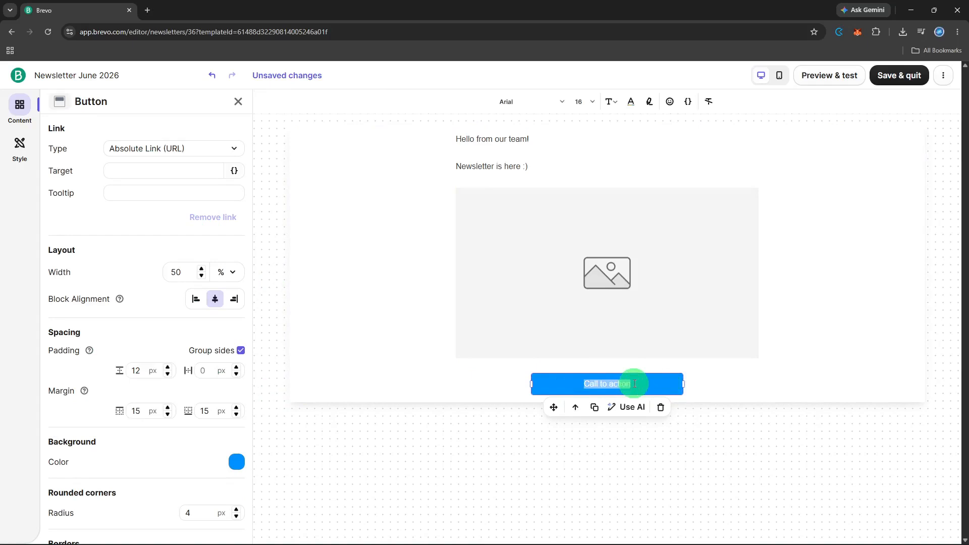
text(Shoppu)
key(BackSpace)
text(ing Sale)
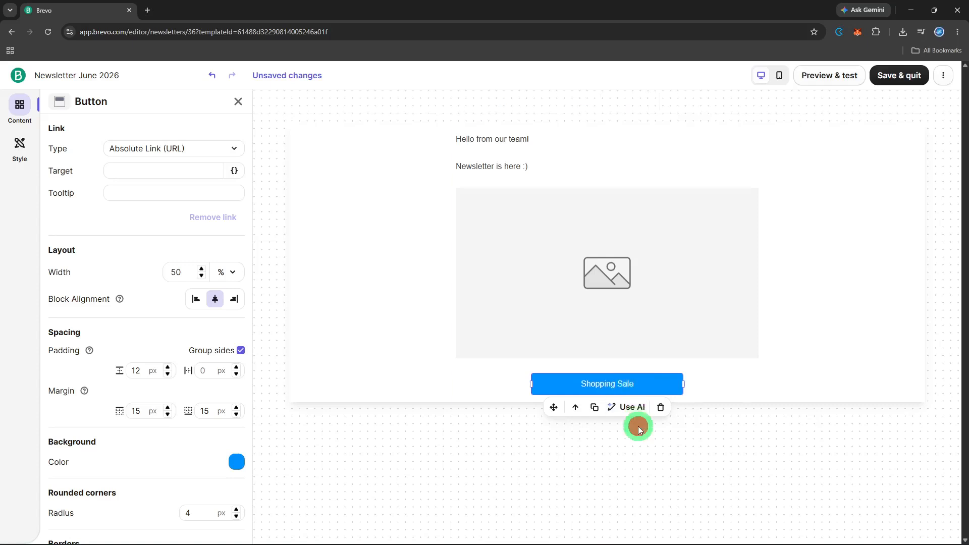
click(638, 426)
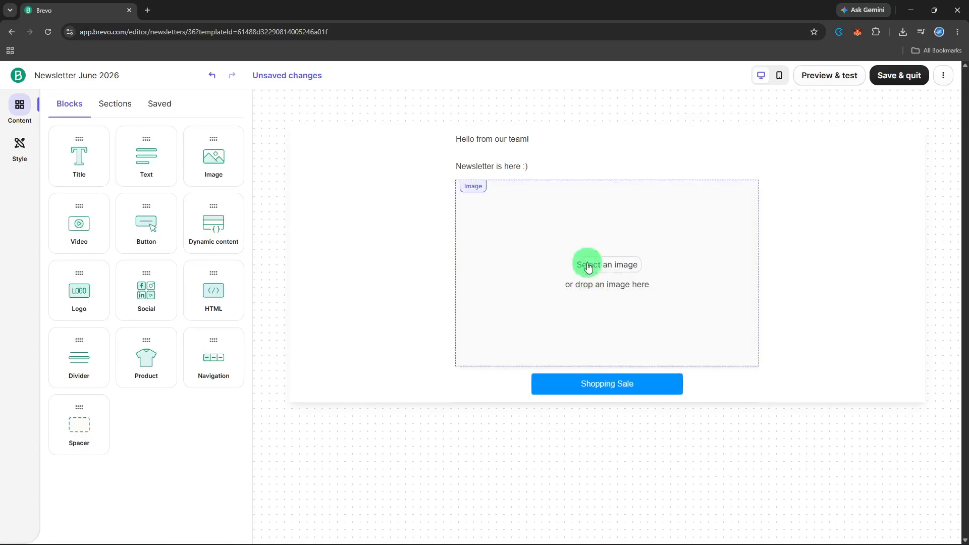
Append the FIRSTNAME contact attribute after 'Newsletter is here :)' in the second text block.
click(554, 167)
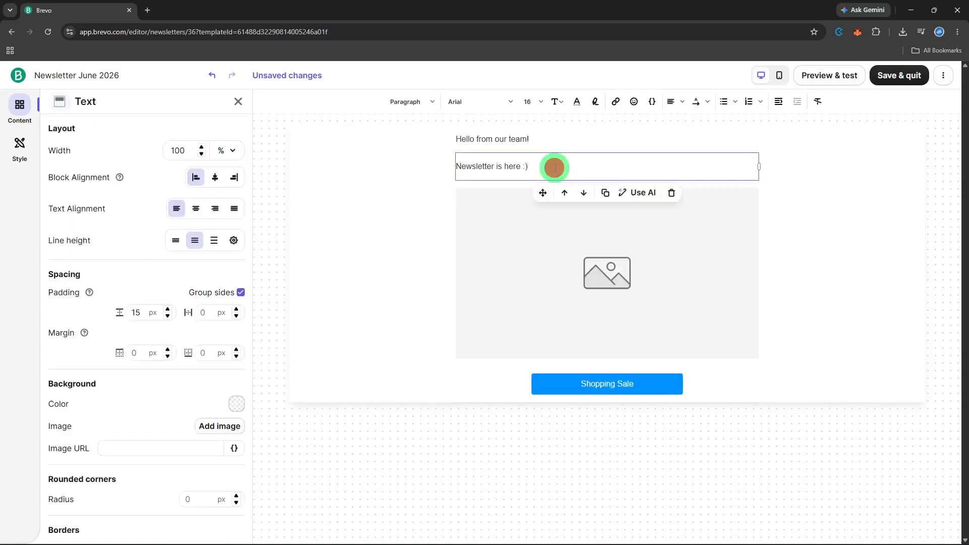
click(555, 168)
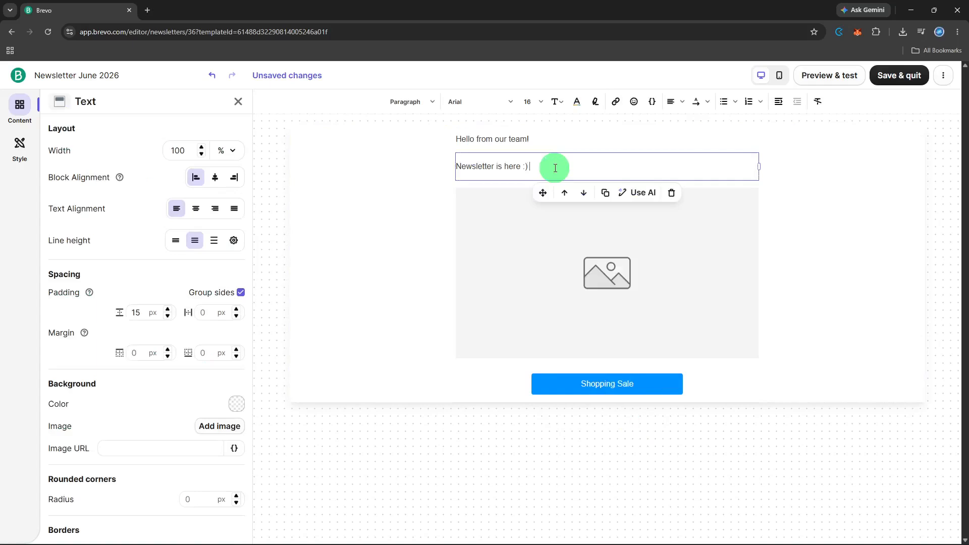
click(652, 104)
click(644, 159)
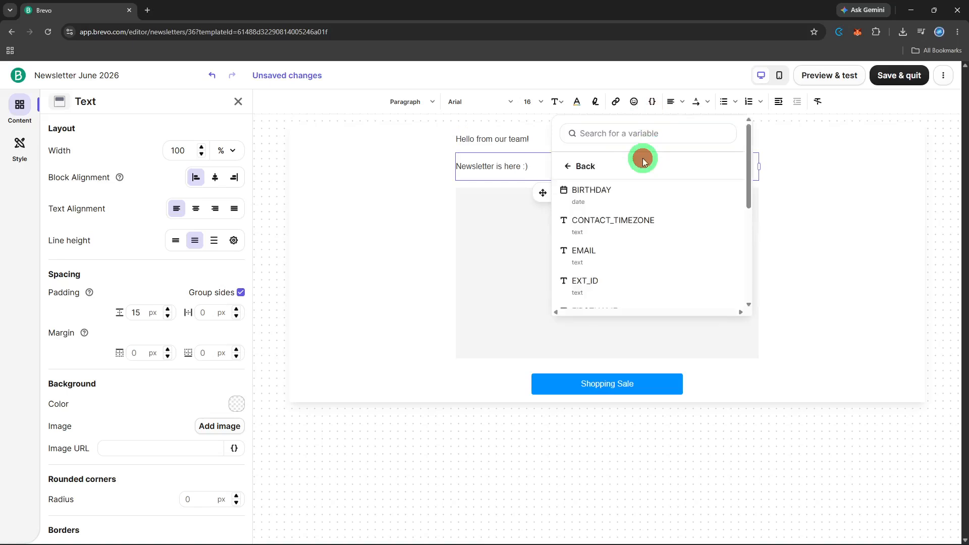
scroll(627, 222, down, 2)
click(628, 225)
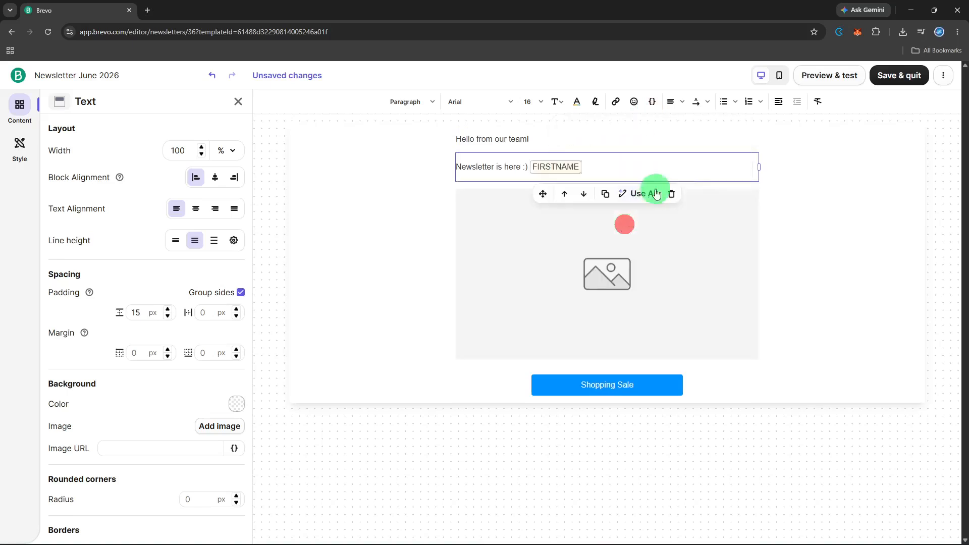
click(679, 165)
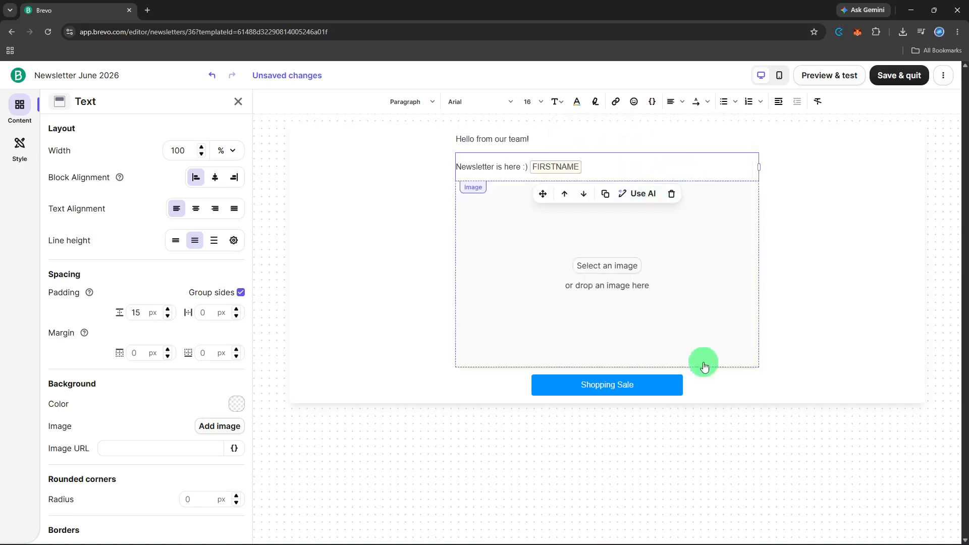
click(710, 386)
click(361, 422)
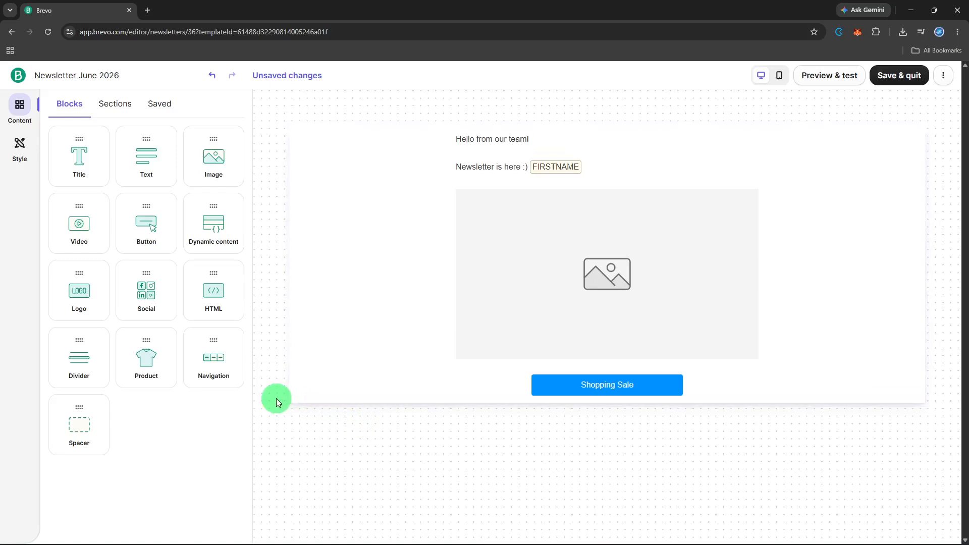
Preview the email in the mobile layout.
click(838, 75)
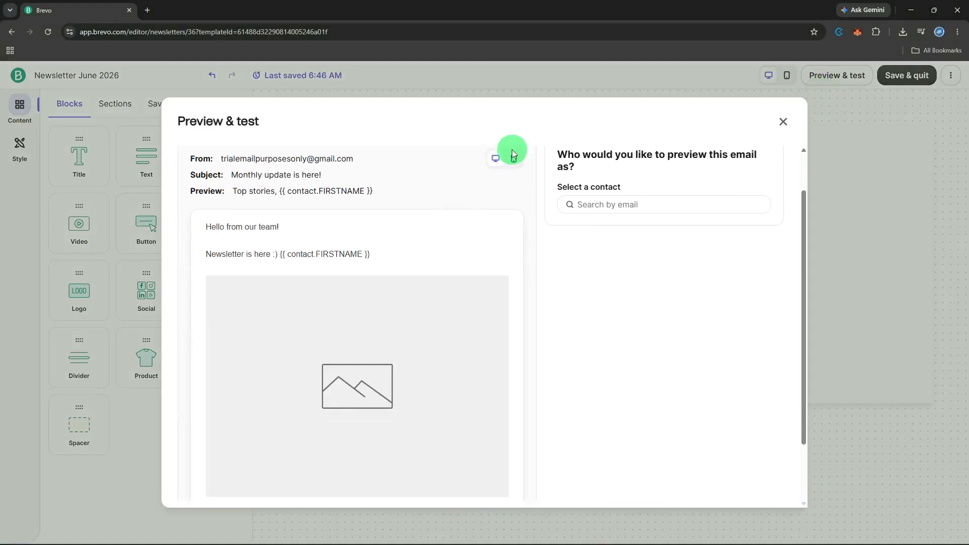
click(512, 152)
scroll(392, 281, down, 2)
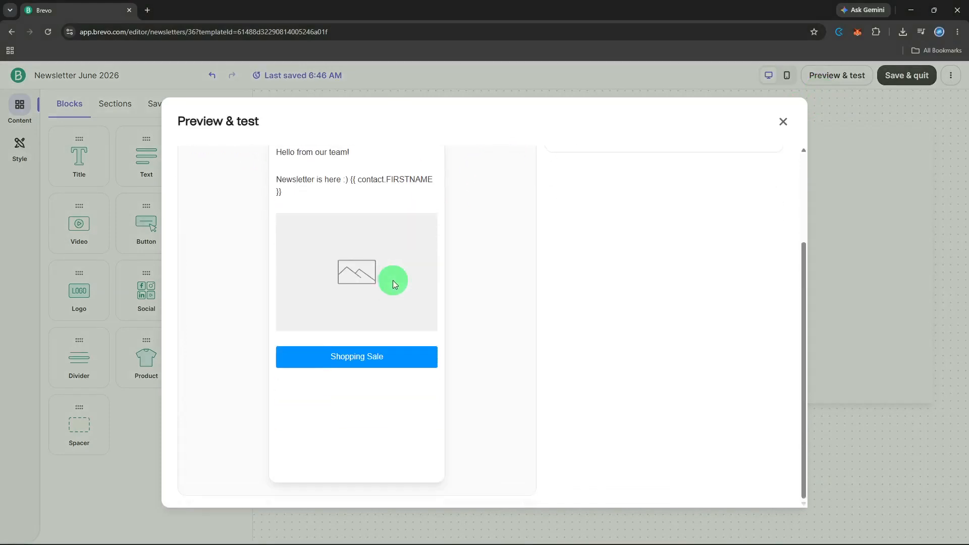
scroll(393, 280, up, 2)
scroll(399, 277, down, 2)
scroll(399, 277, up, 2)
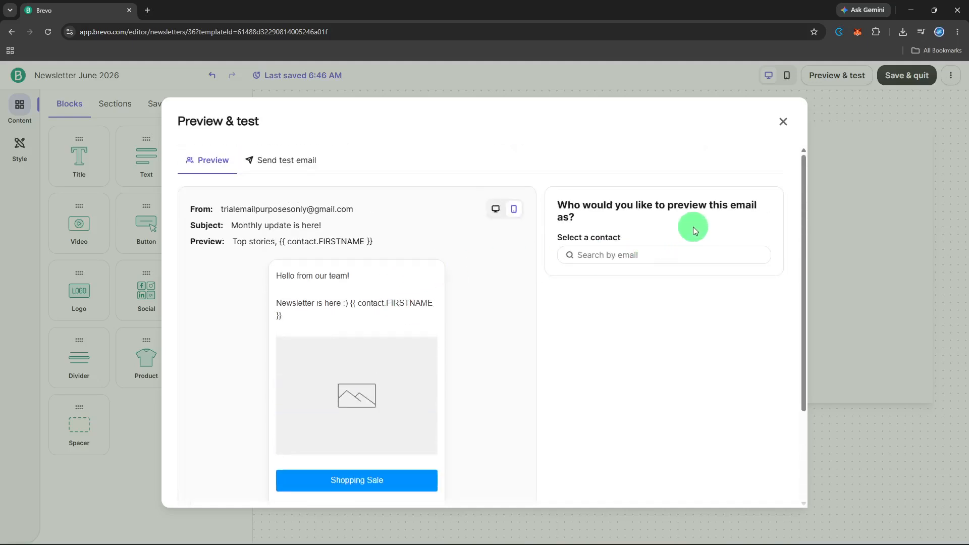
click(783, 121)
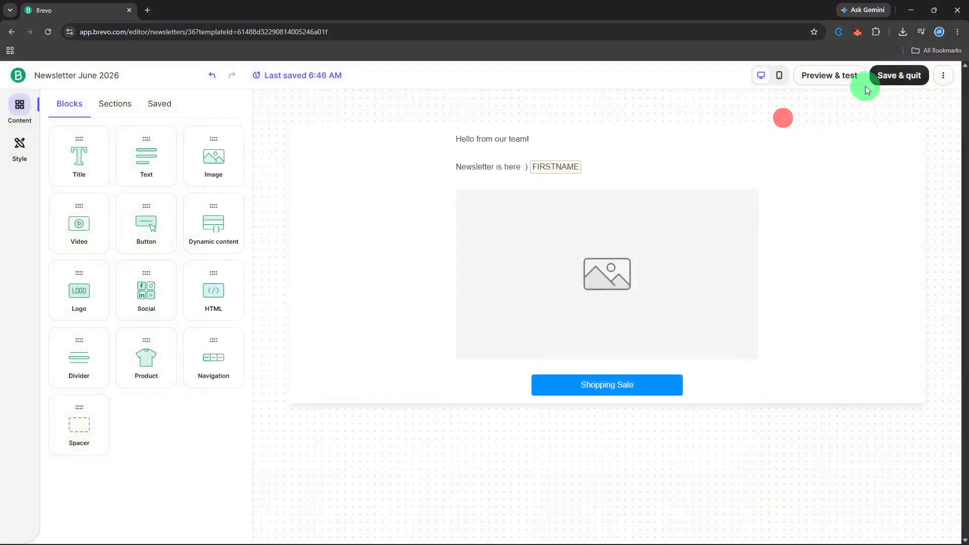
Send a test email to the test address, then save and quit the design.
click(848, 77)
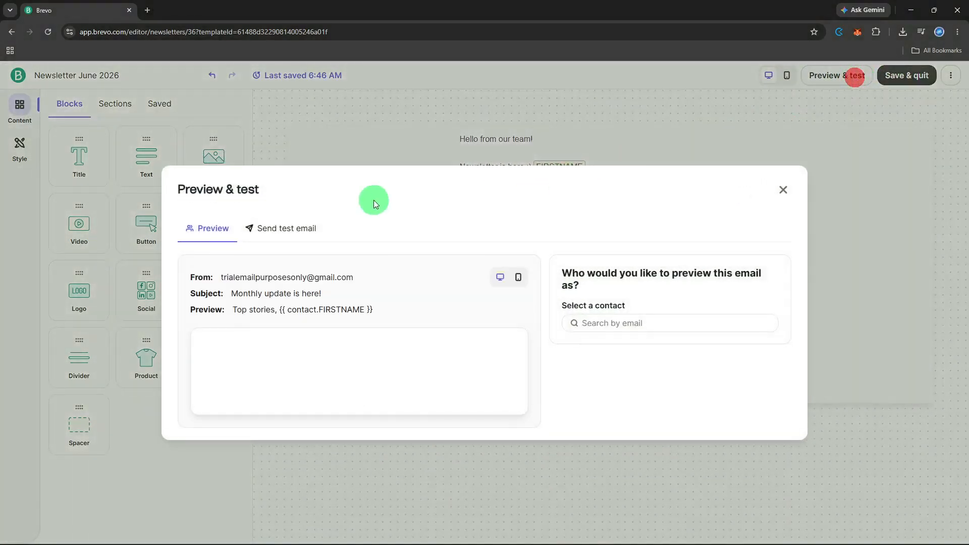
click(287, 162)
click(572, 268)
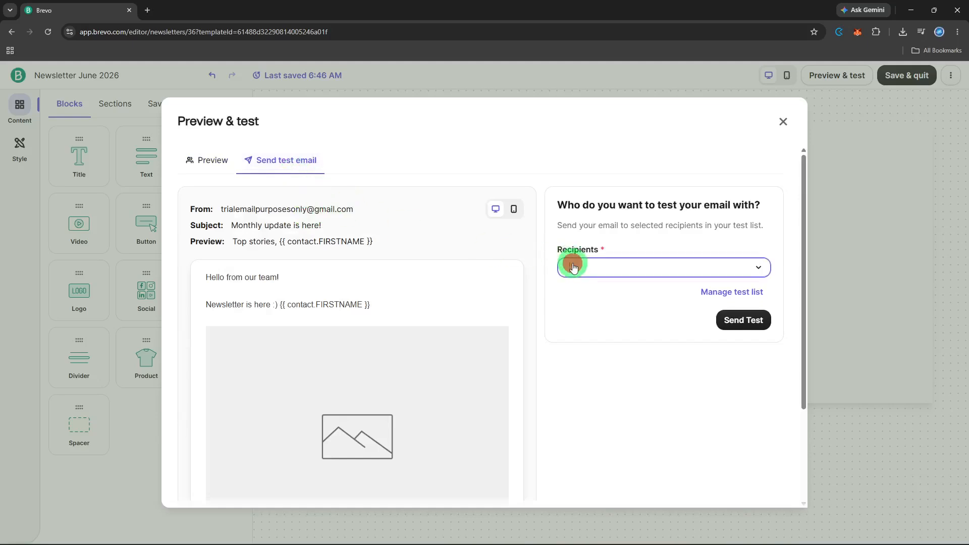
click(580, 319)
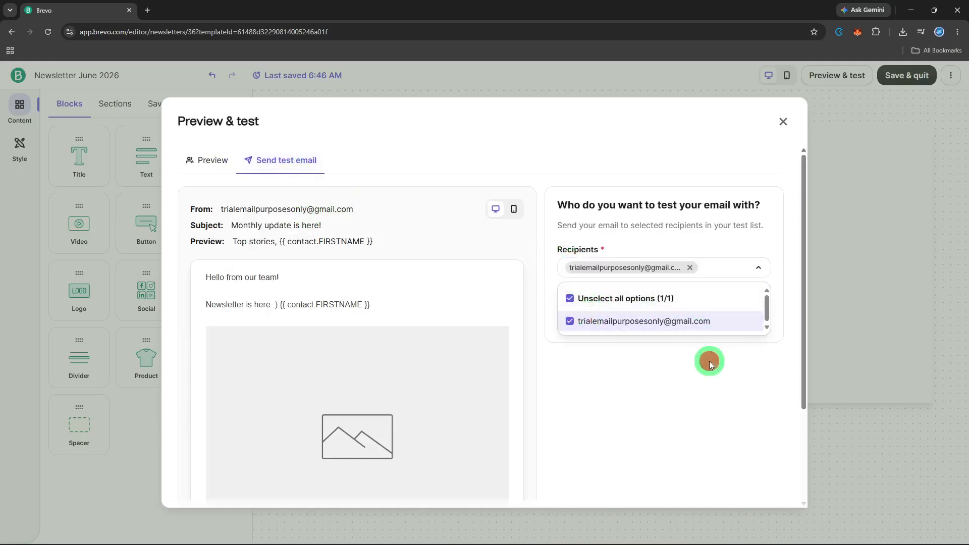
click(711, 364)
click(727, 320)
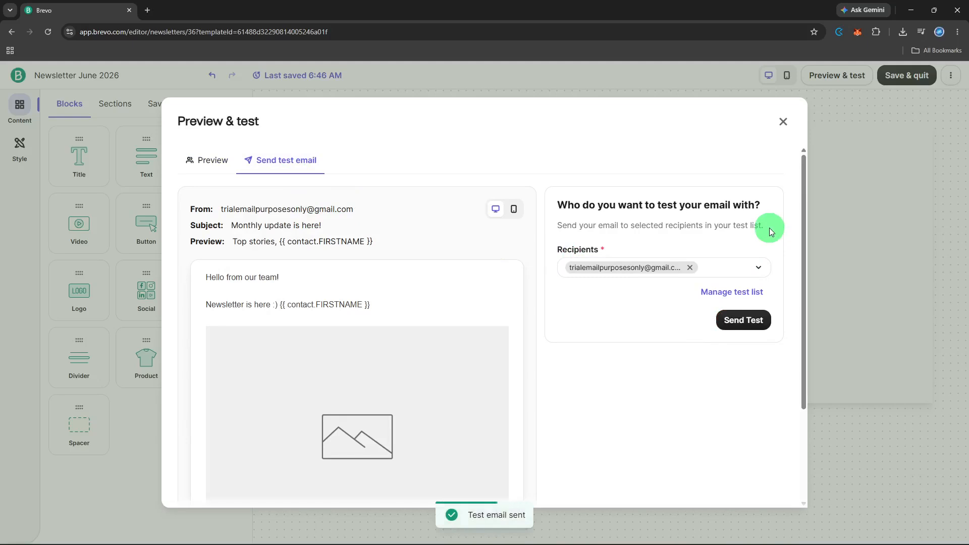
click(783, 123)
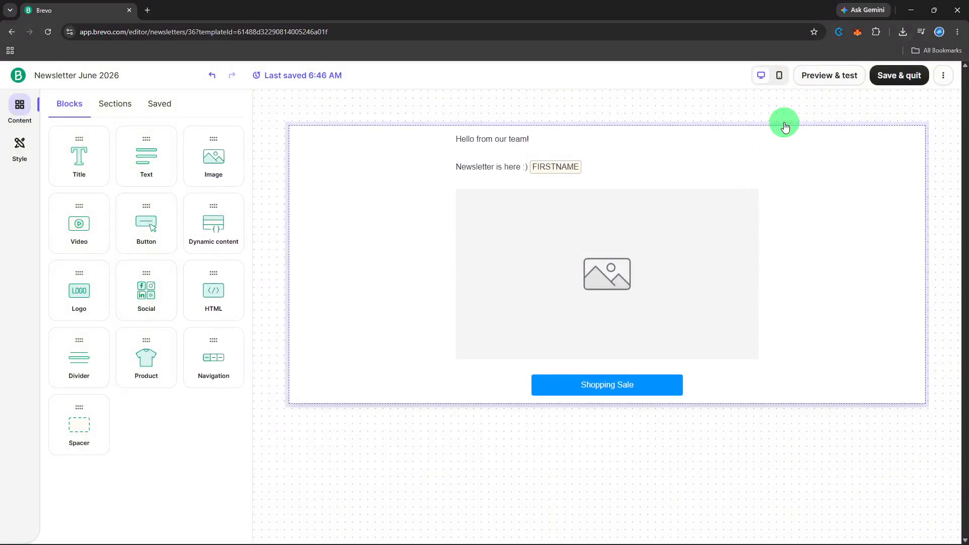
click(893, 87)
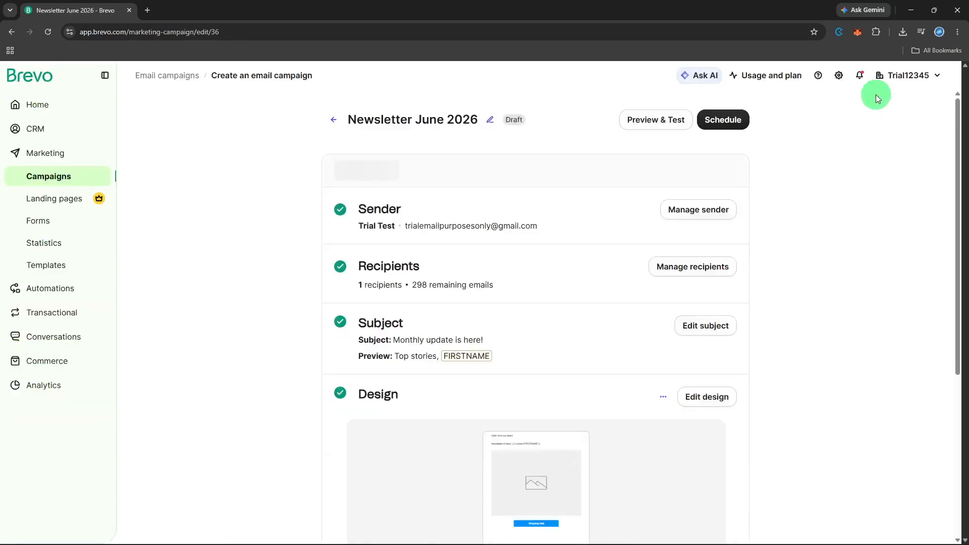
Schedule the campaign with Send now, listing it as Scheduled for Aug 12, 2026 6:49 AM.
scroll(876, 95, down, 3)
scroll(865, 123, down, 2)
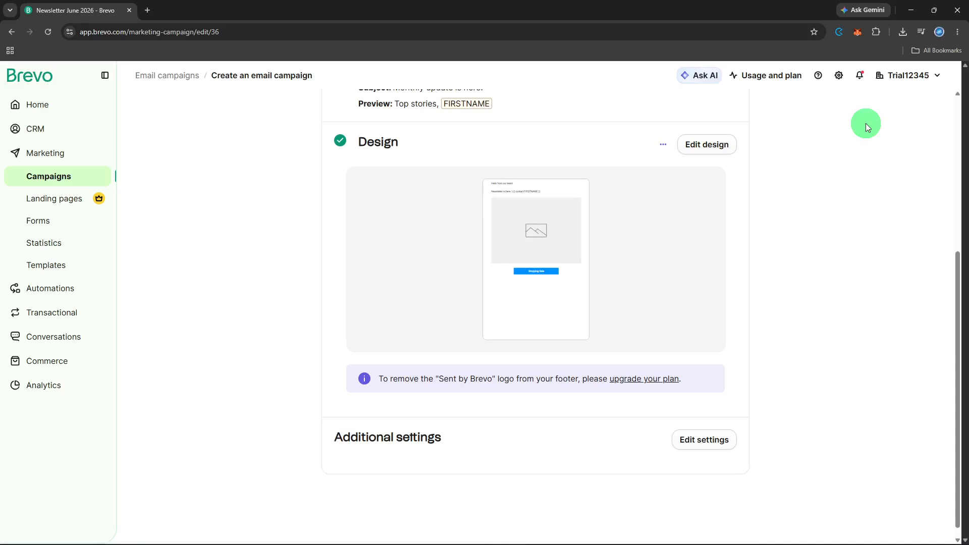
scroll(866, 123, up, 5)
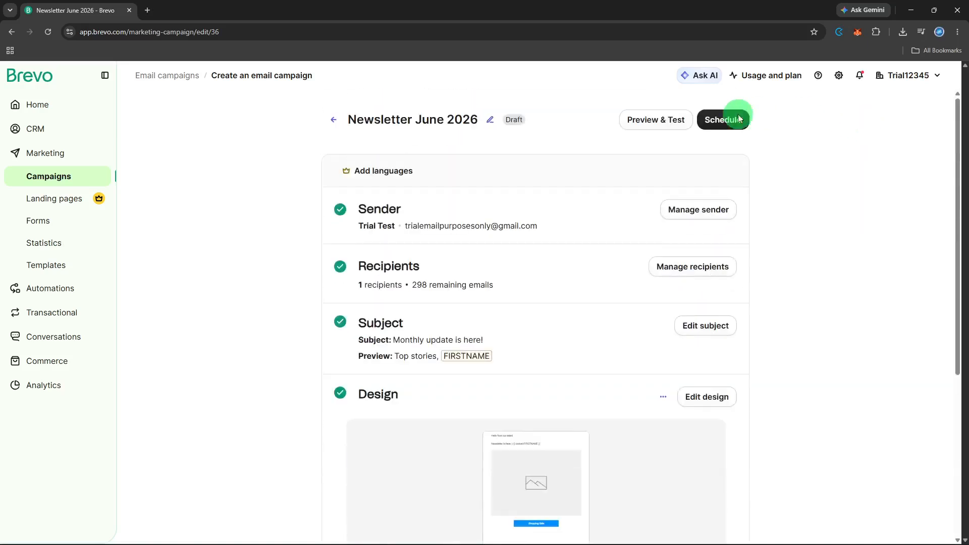
click(717, 120)
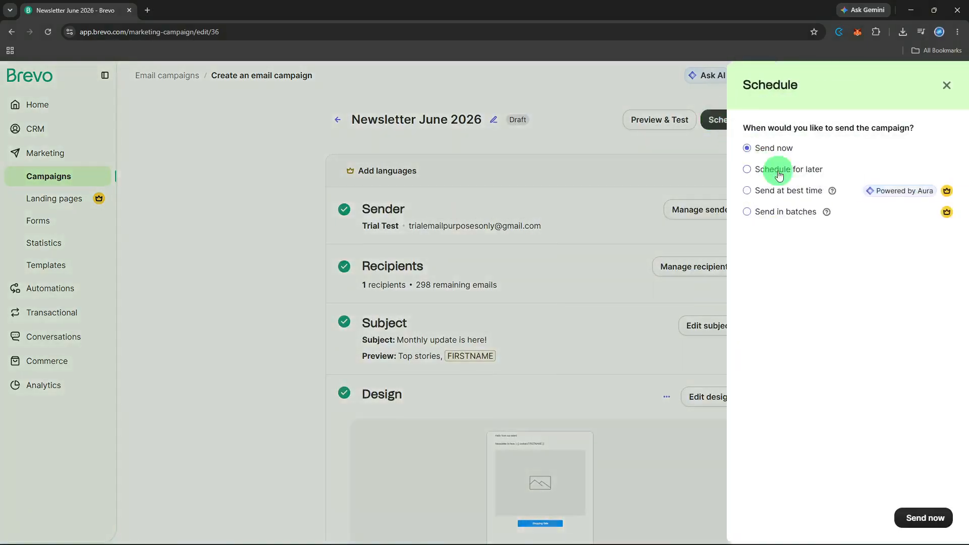
click(903, 512)
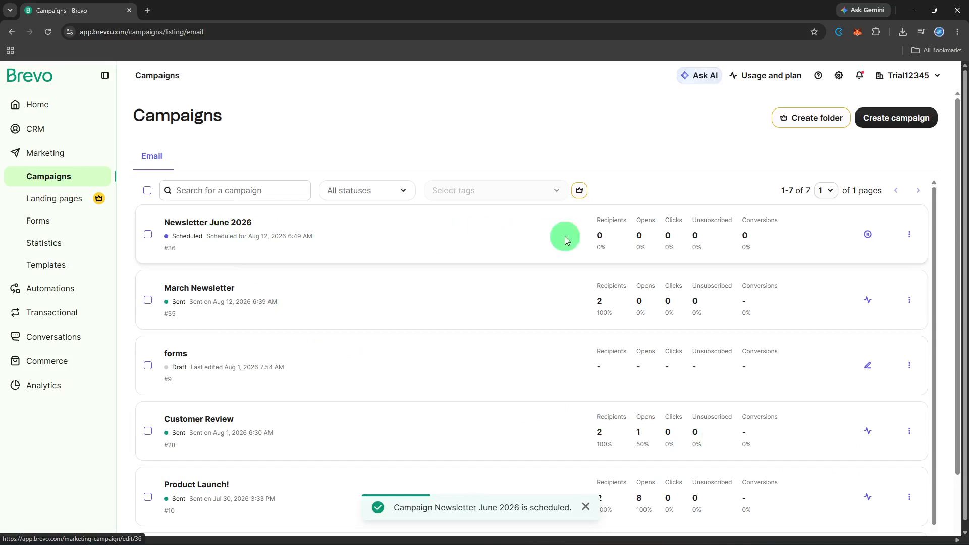
Open the Newsletter June 2026 report to check it was sent with 0 delivered.
click(913, 236)
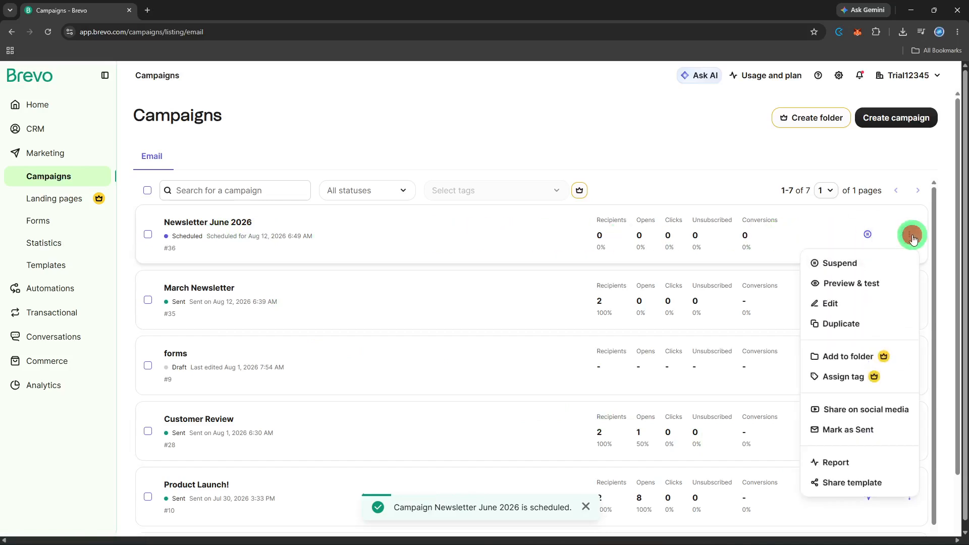
click(868, 459)
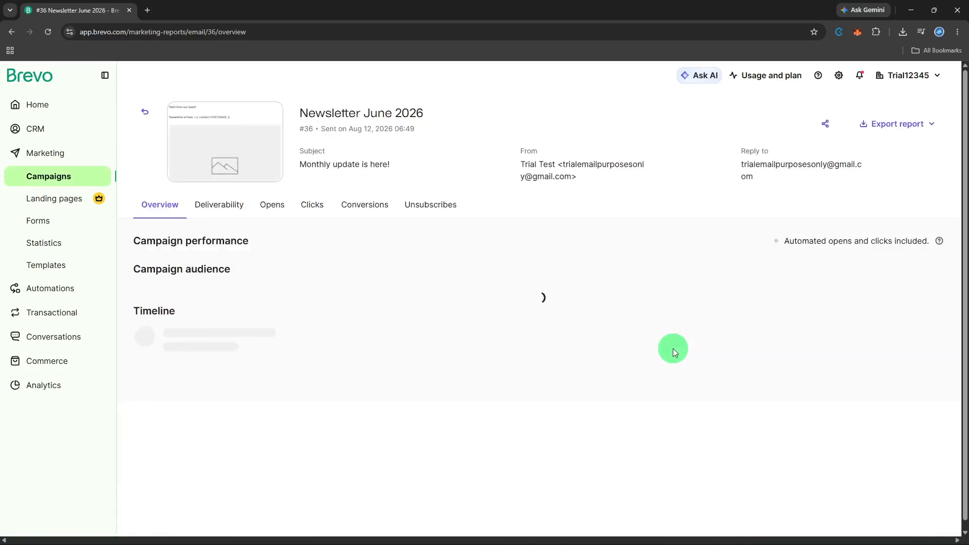
scroll(673, 348, down, 3)
scroll(674, 349, up, 4)
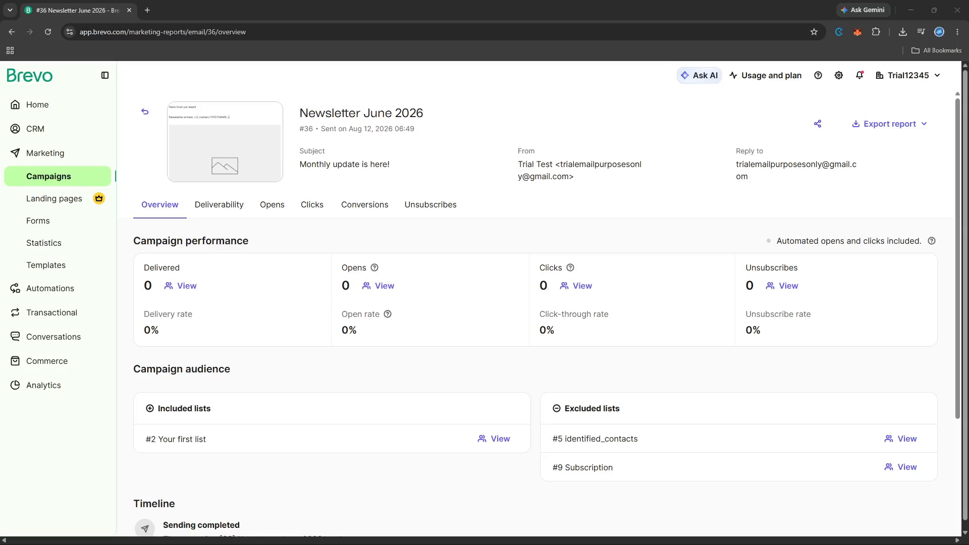
Return to the Campaigns list and confirm Newsletter June 2026 is marked Sent on Aug 12, 2026.
click(10, 177)
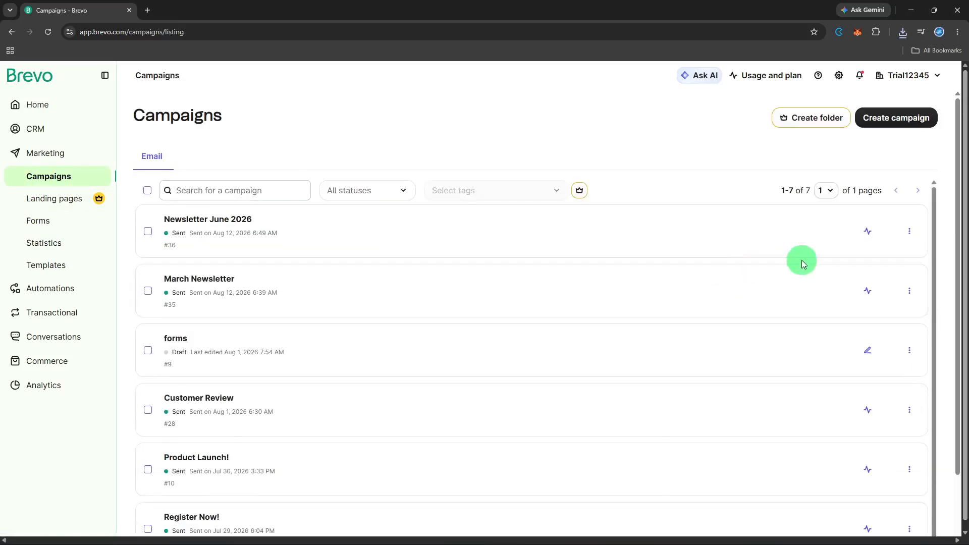
click(911, 236)
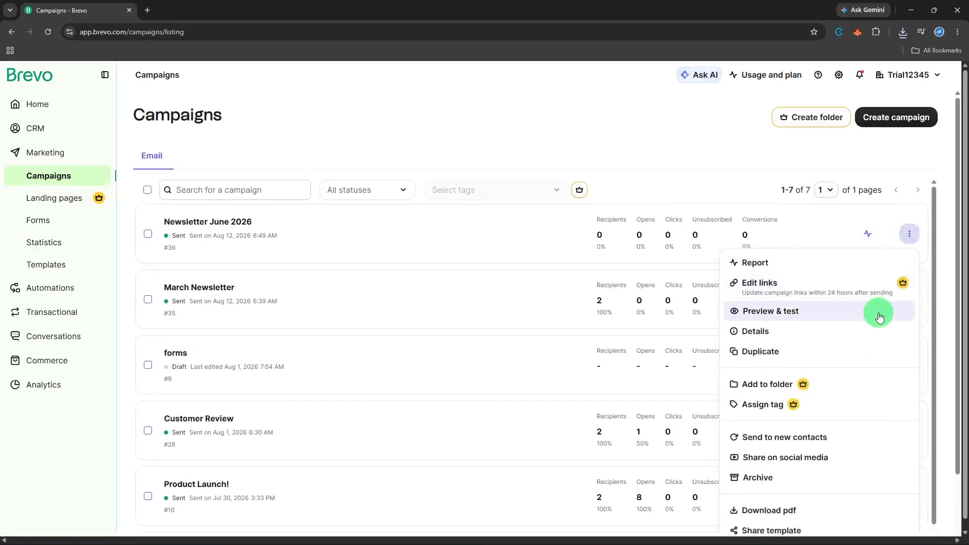
scroll(877, 316, down, 1)
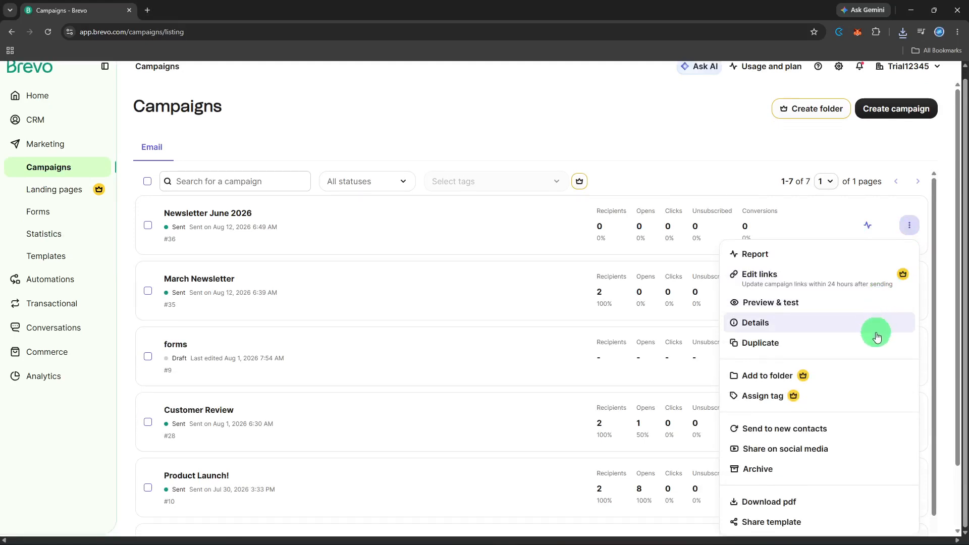
click(761, 153)
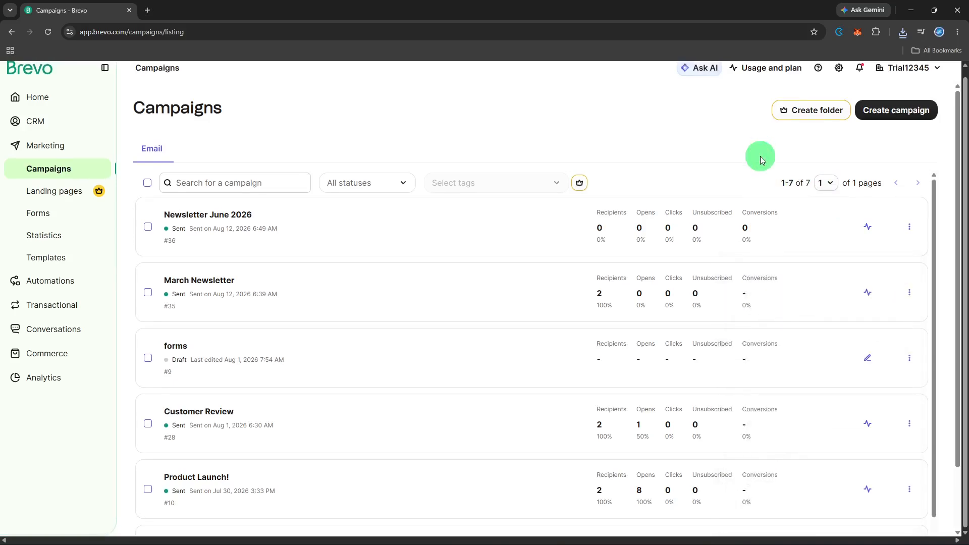